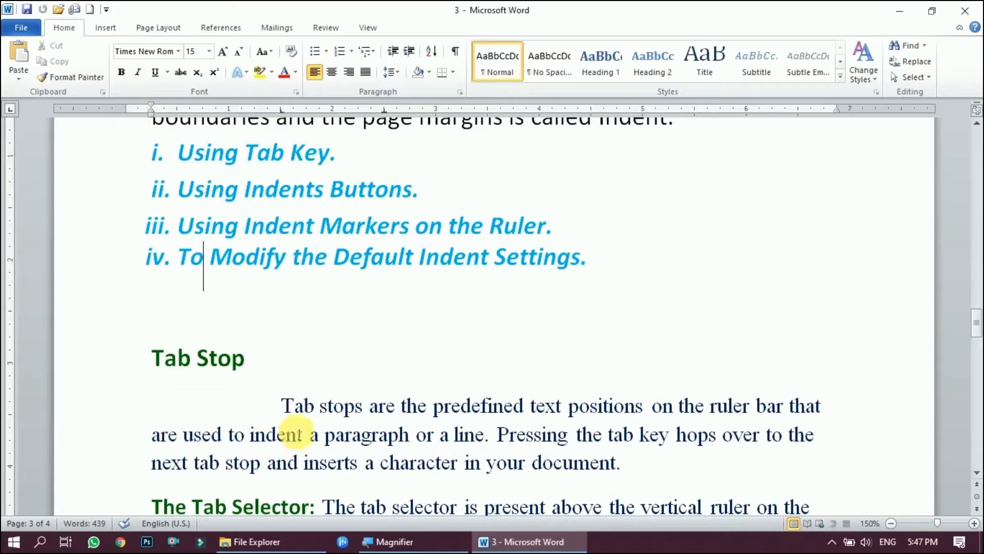
pyautogui.click(152, 434)
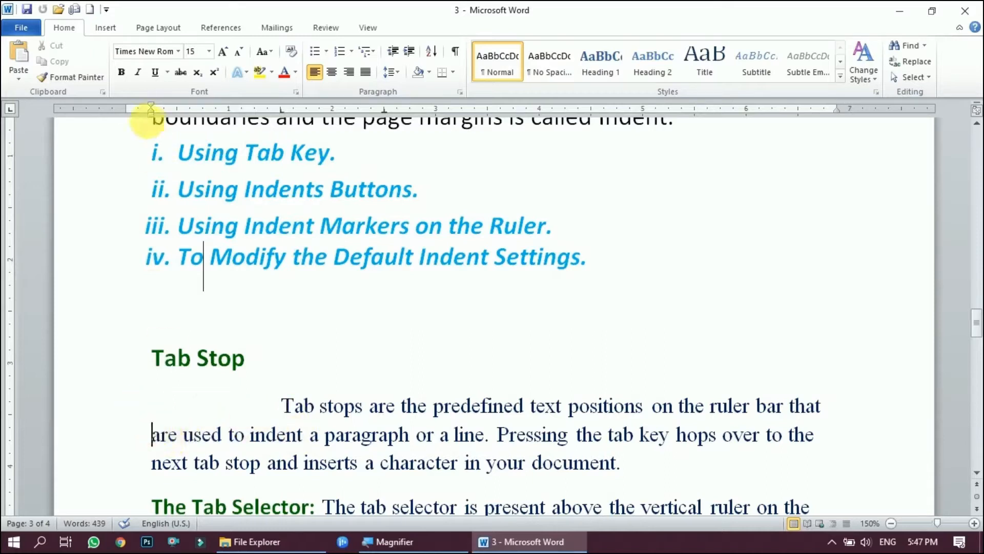
pyautogui.moveTo(132, 113); pyautogui.dragTo(135, 114)
pyautogui.moveTo(134, 113)
pyautogui.mouseDown()
pyautogui.moveTo(131, 449)
pyautogui.moveTo(151, 440)
pyautogui.moveTo(129, 439)
pyautogui.mouseUp()
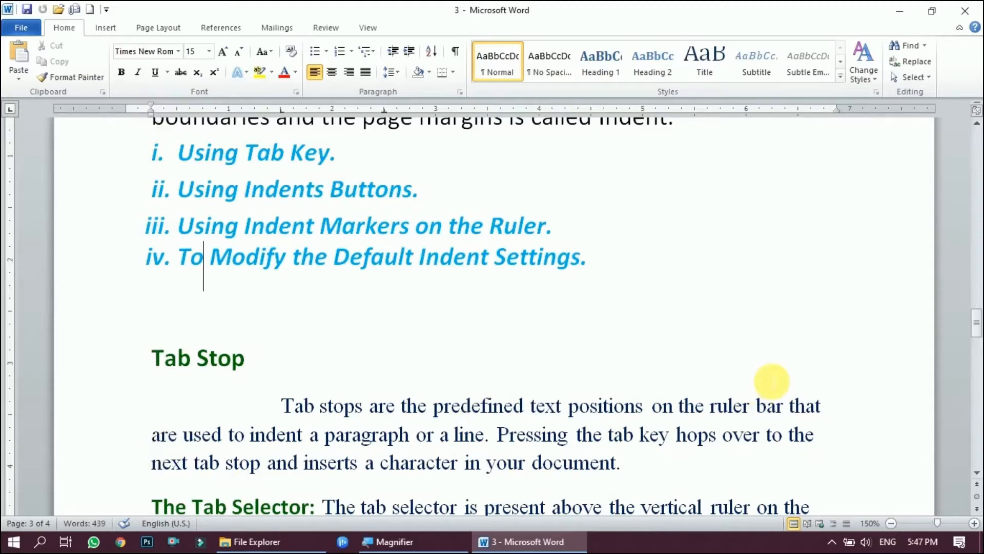
pyautogui.scroll(1, 772, 382)
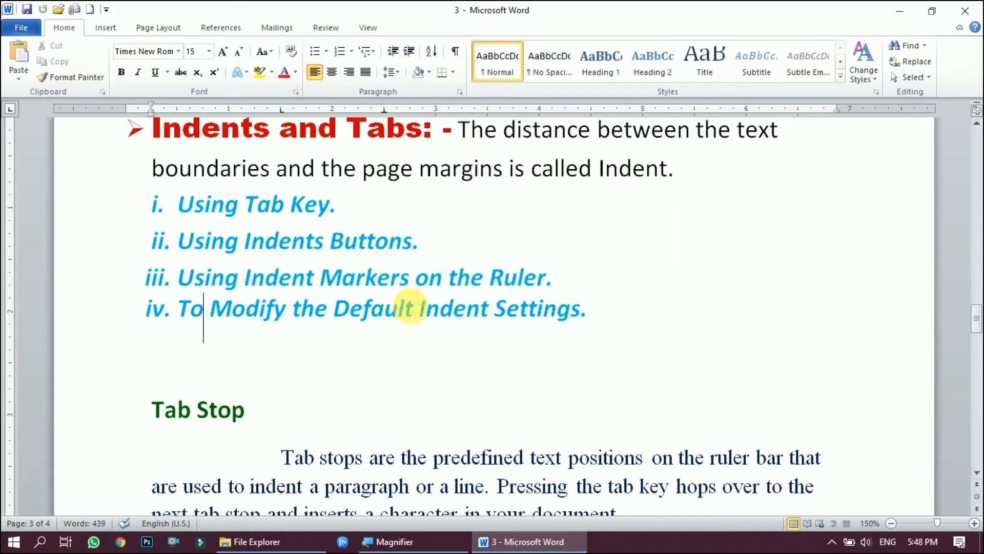
pyautogui.click(339, 413)
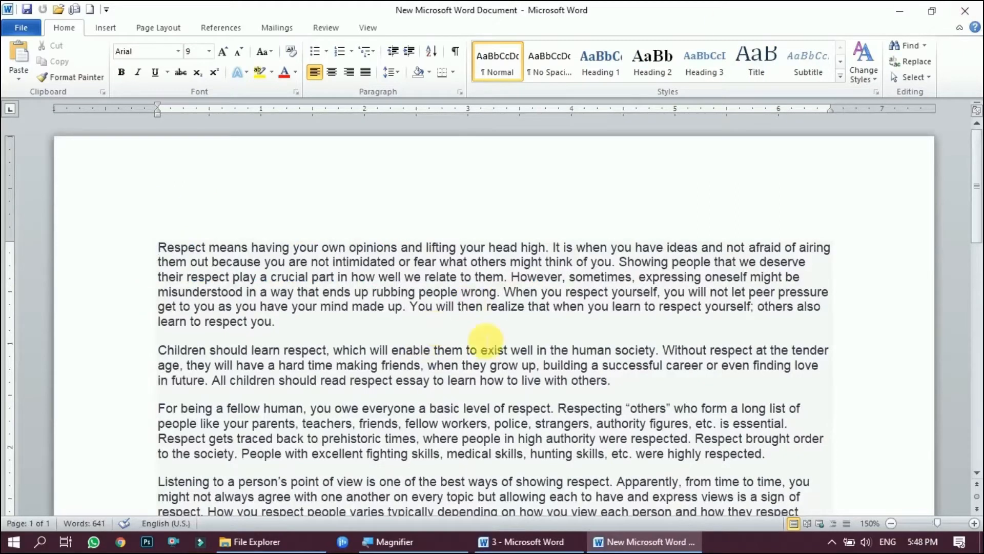
# Reduce the top margin of the essay page by about 0.3 inch
pyautogui.moveTo(10, 240); pyautogui.dragTo(17, 213)
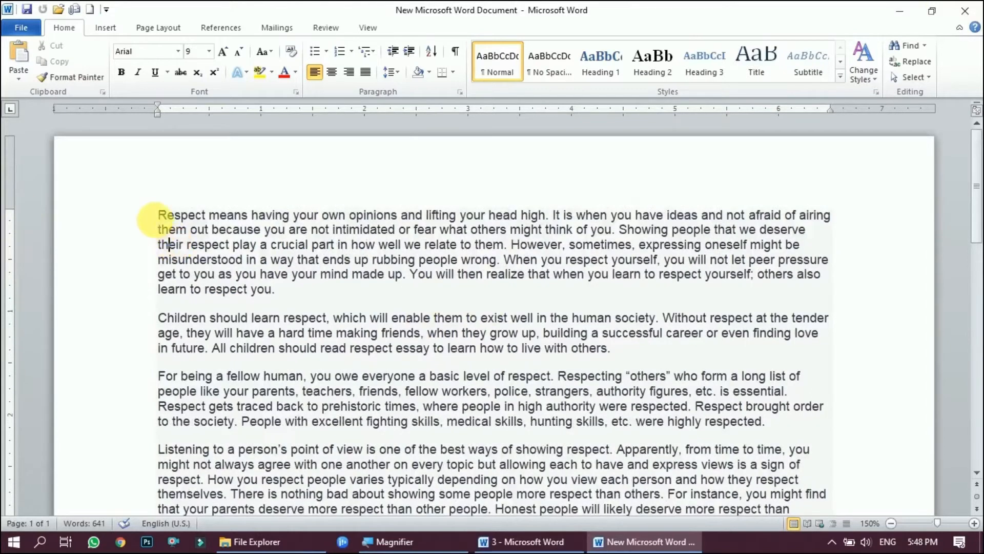
# Indent the first line of each of the first four essay paragraphs by one tab (0.5 inch)
pyautogui.click(158, 217)
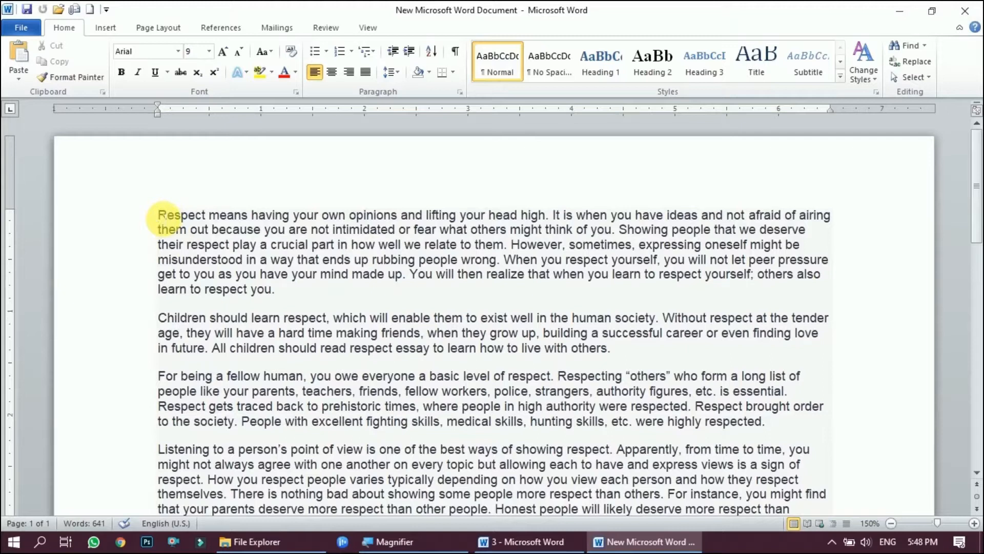
pyautogui.press('Tab')
pyautogui.click(158, 319)
pyautogui.press('Tab')
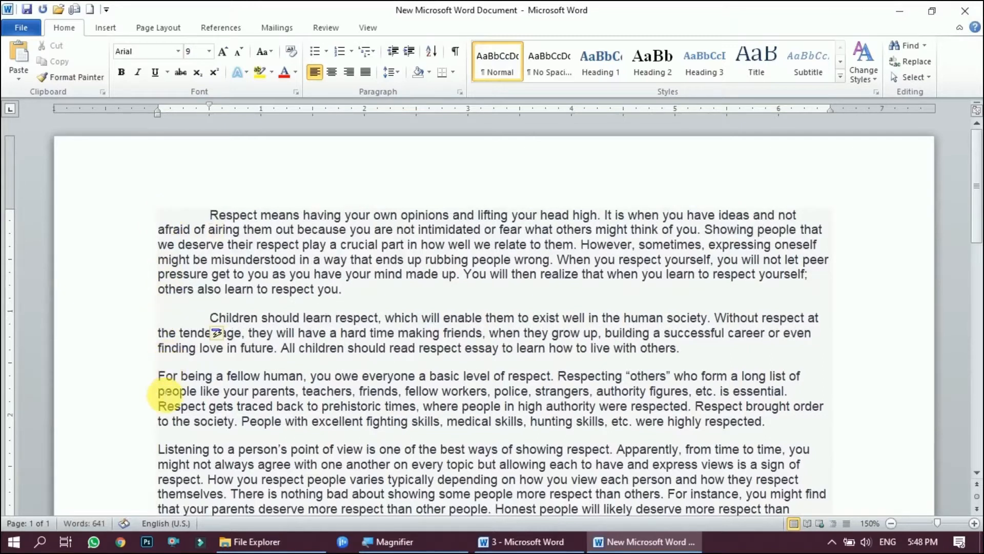
pyautogui.click(159, 378)
pyautogui.press('Tab')
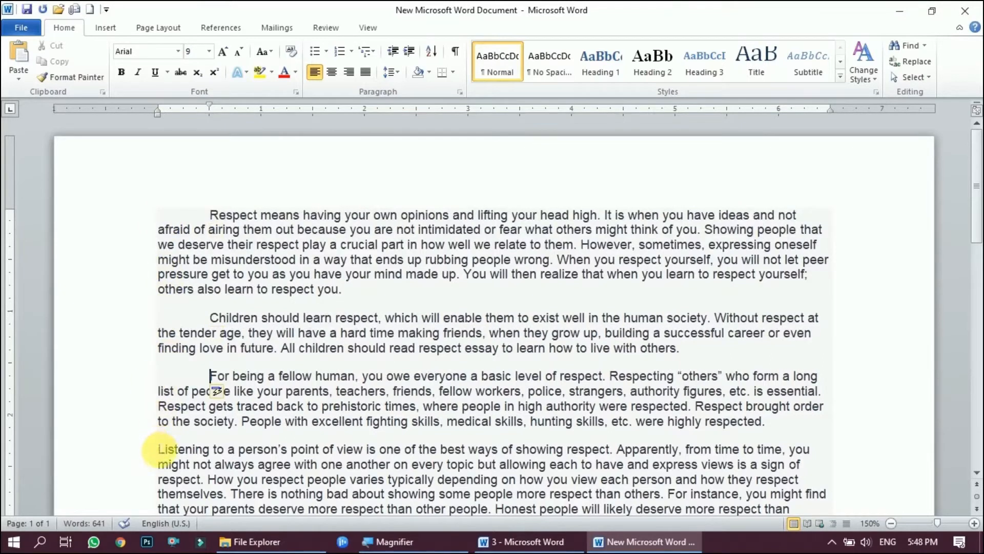
pyautogui.click(159, 449)
pyautogui.press('Tab')
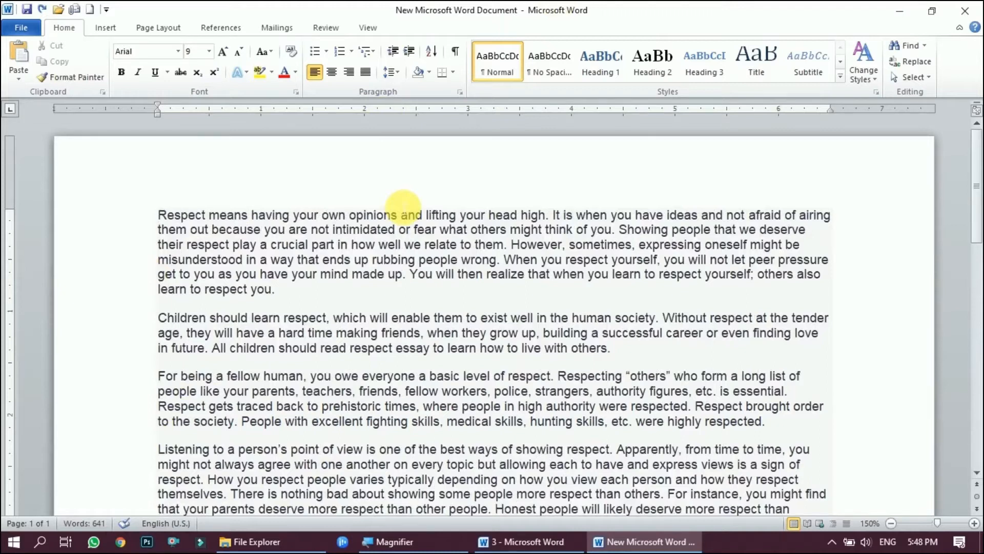
# Select the whole essay and increase its left indent by four levels to 2 inches
pyautogui.press('super+plus')
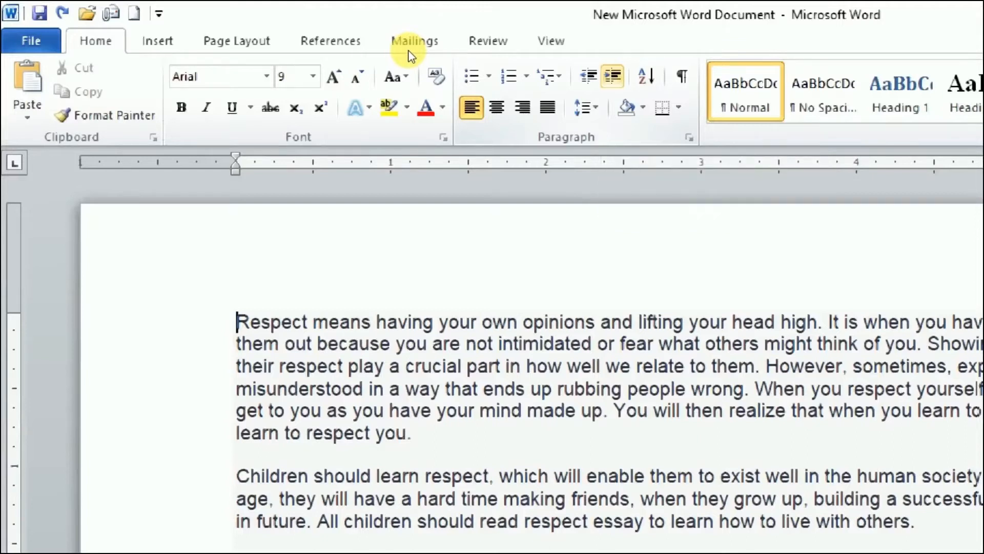
pyautogui.hotkey('ctrl', 'a')
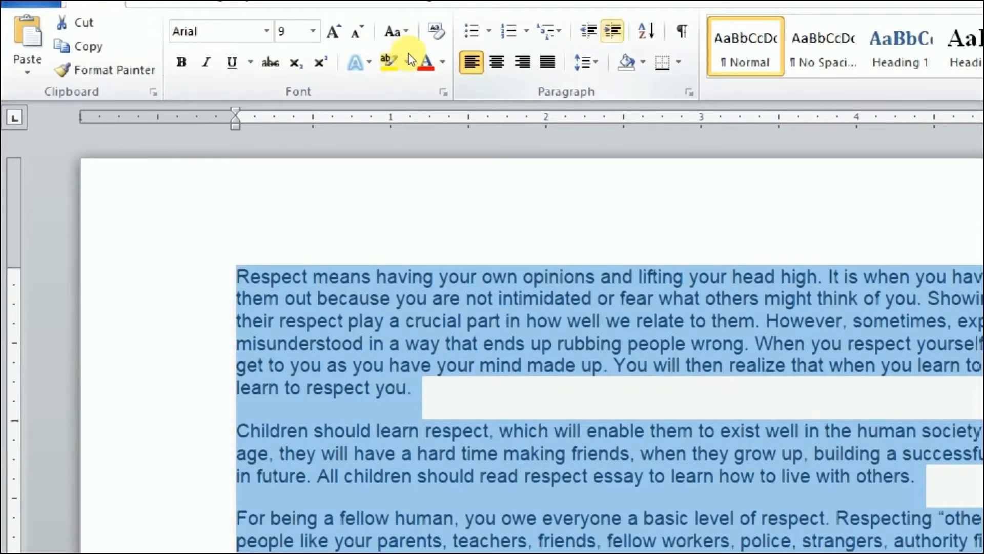
pyautogui.hotkey('ctrl', 'm')
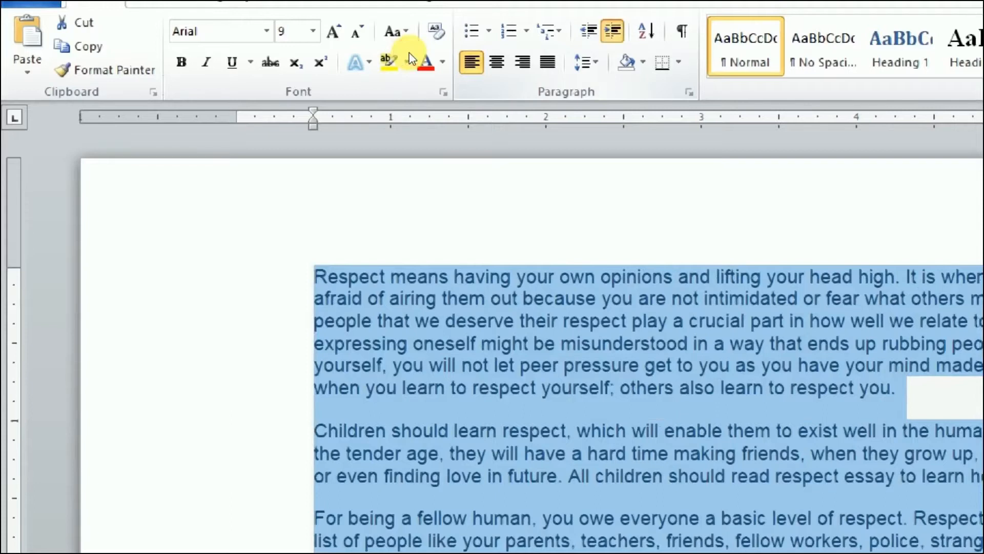
pyautogui.hotkey('ctrl', 'm')
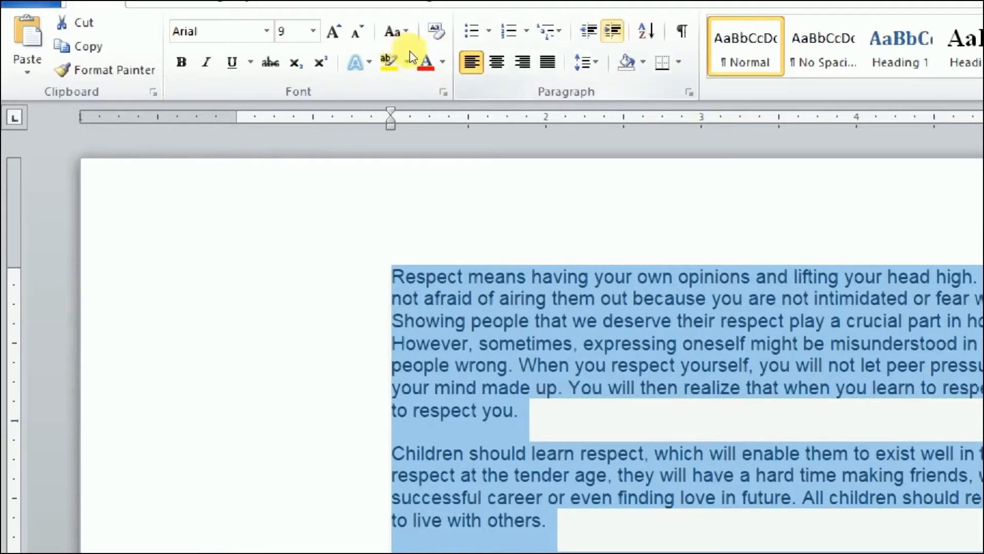
pyautogui.click(612, 31)
pyautogui.click(613, 31)
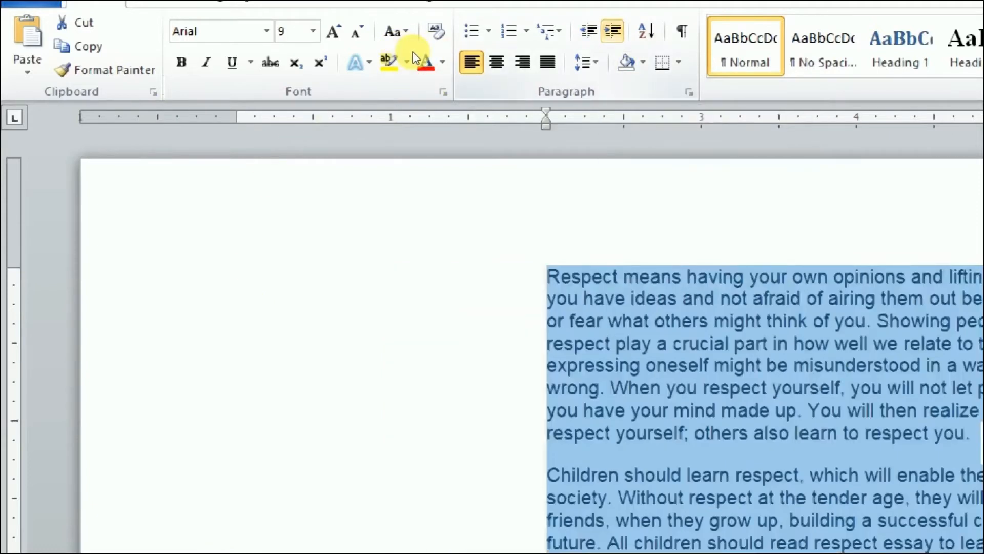
# Decrease the selected essay's left indent four levels to the margin and raise it again by one level to 0.5 inch
pyautogui.click(588, 30)
pyautogui.click(588, 31)
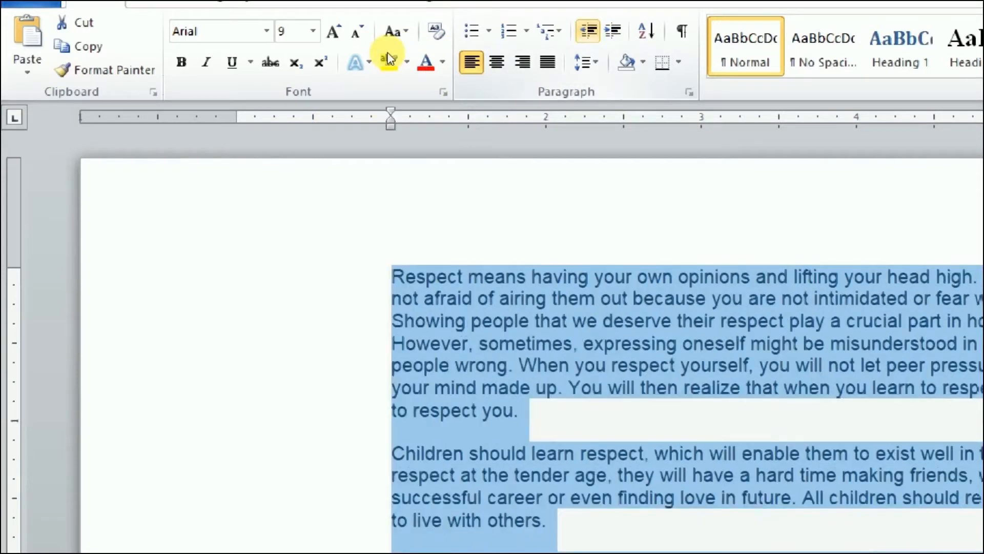
pyautogui.hotkey('ctrl', 'shift', 'm')
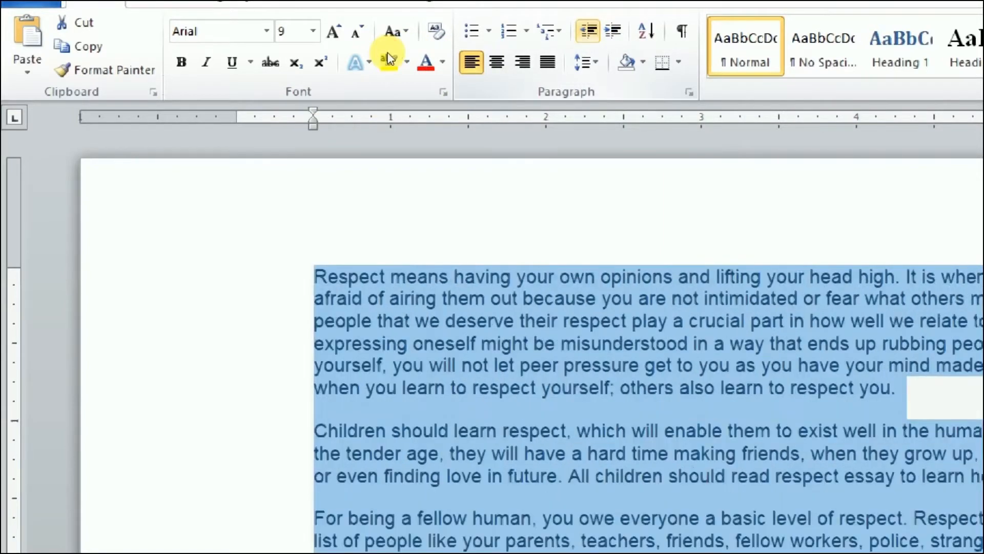
pyautogui.hotkey('ctrl', 'shift', 'm')
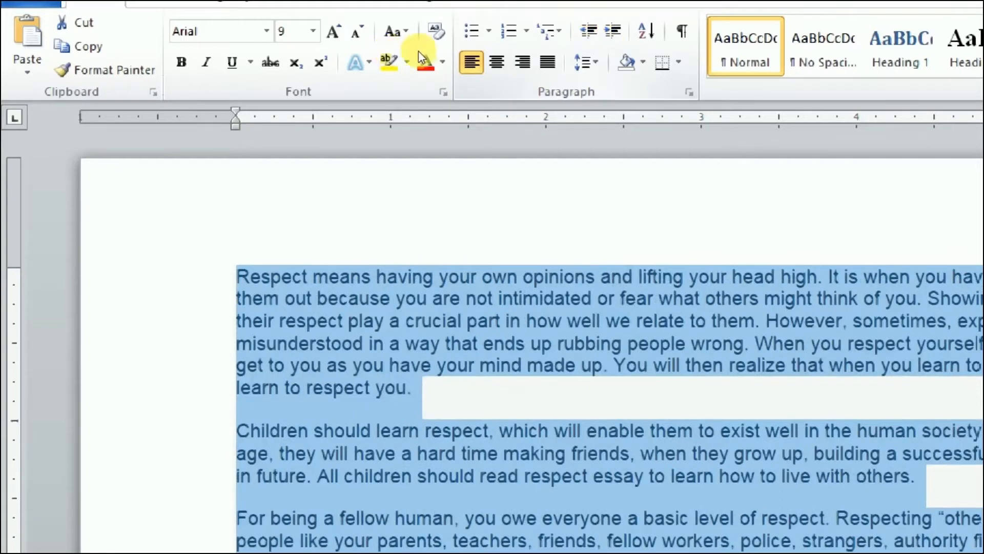
pyautogui.hotkey('ctrl', 'm')
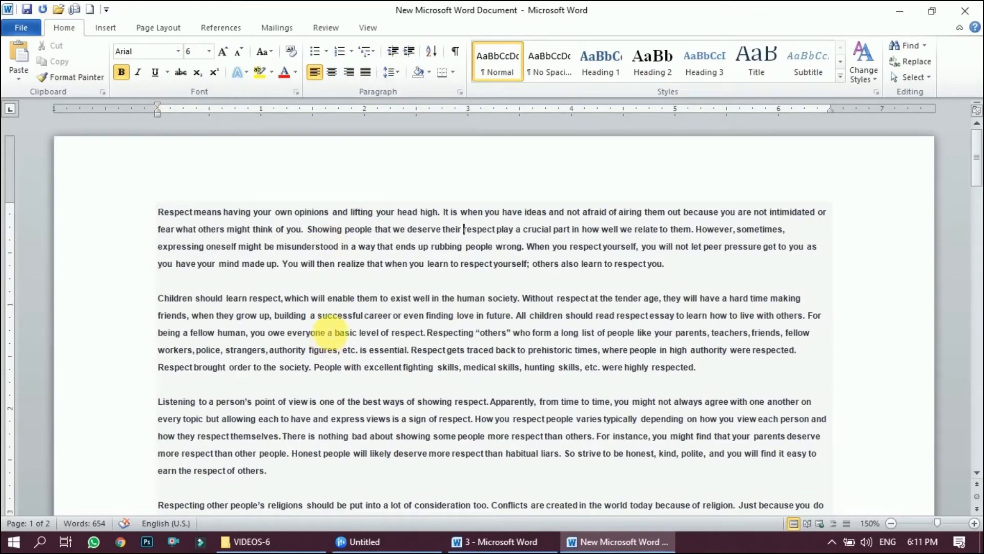
# Select all of the bold essay text and increase its paragraph indent four times, to 2 inches
pyautogui.hotkey('ctrl', 'a')
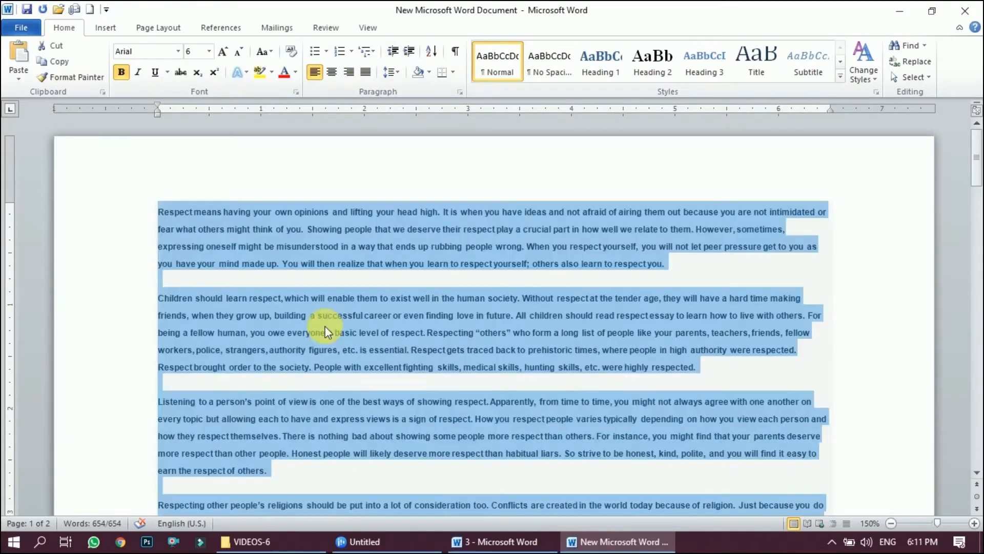
pyautogui.click(409, 54)
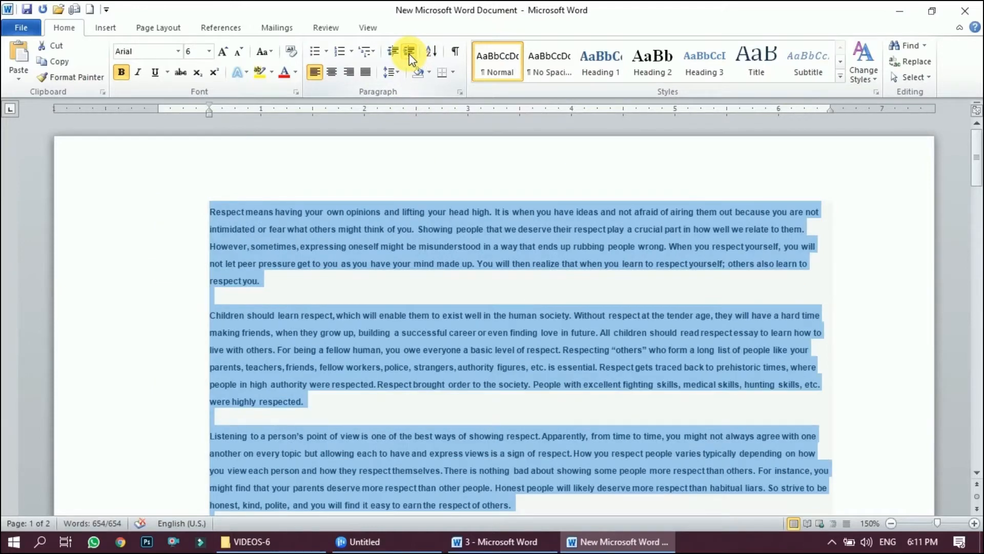
pyautogui.click(410, 54)
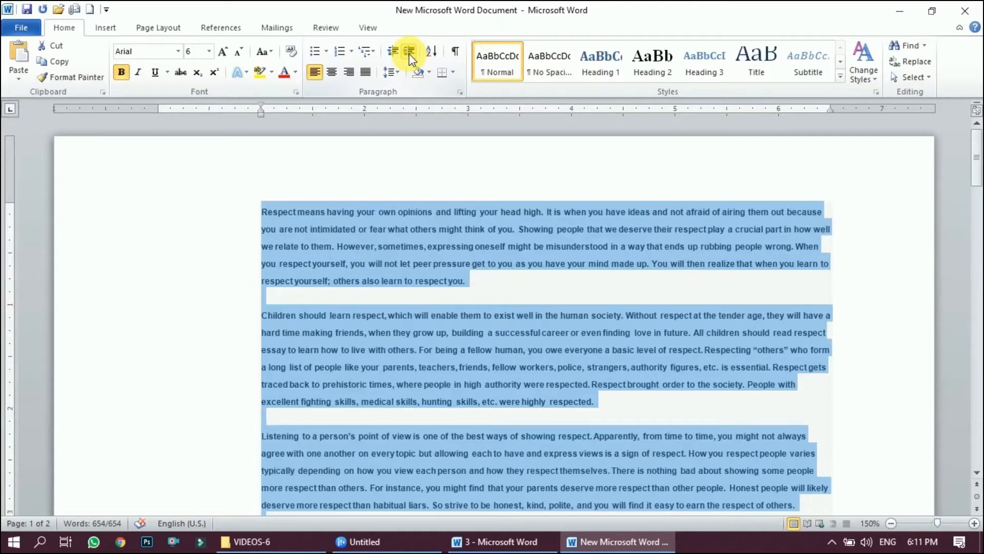
pyautogui.click(410, 54)
pyautogui.click(410, 53)
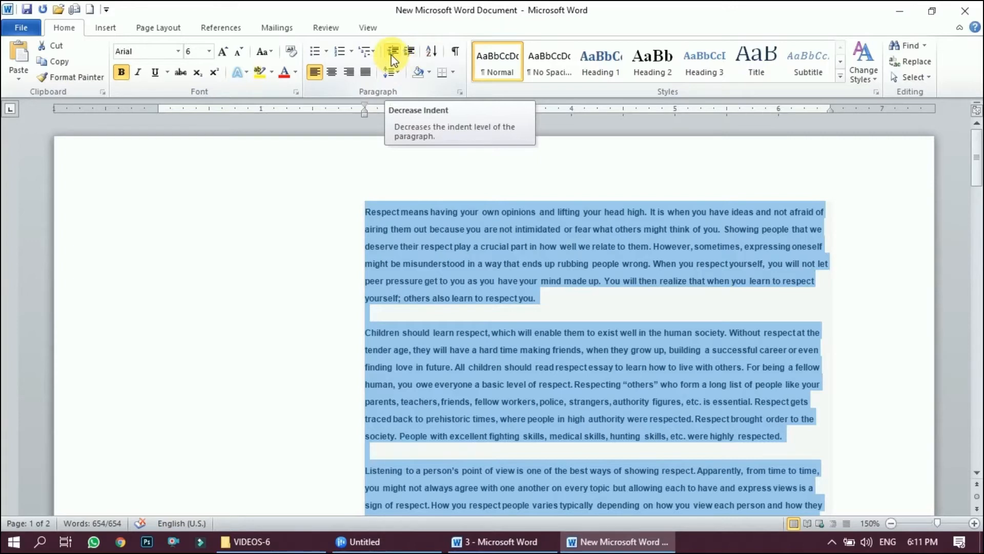
# Decrease the bold essay text's indent four times to the page margin, and undo the last indent change
pyautogui.click(392, 55)
pyautogui.click(393, 55)
pyautogui.click(392, 55)
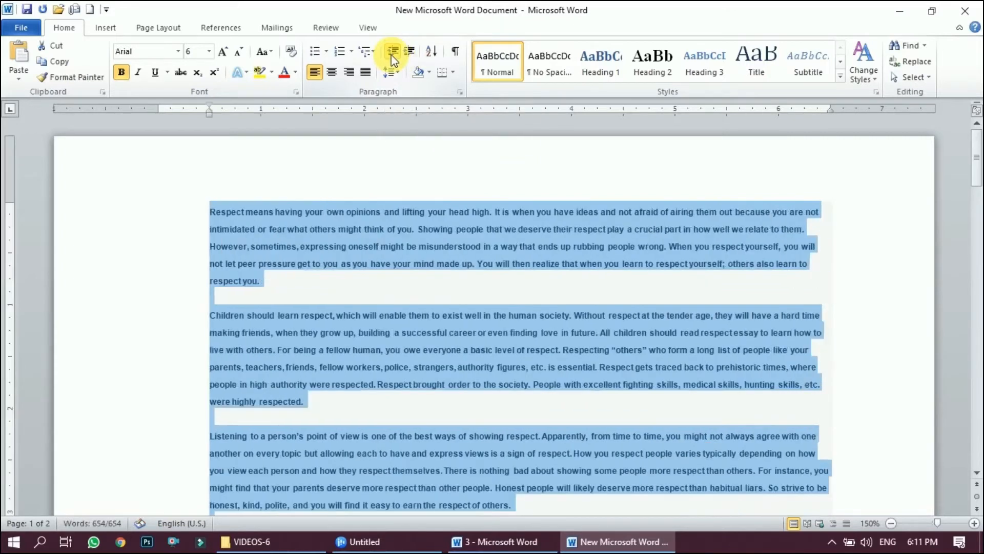
pyautogui.click(392, 57)
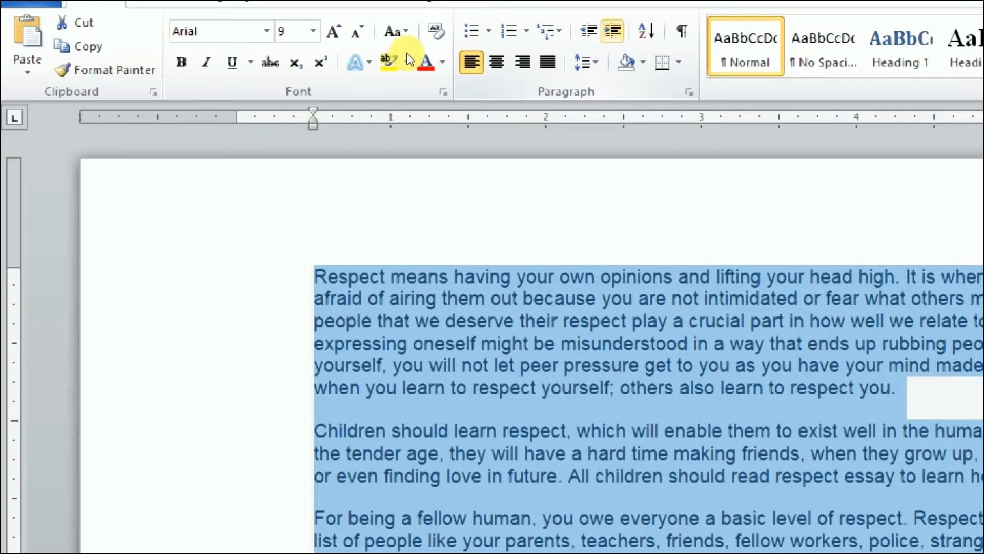
pyautogui.hotkey('ctrl', 'z')
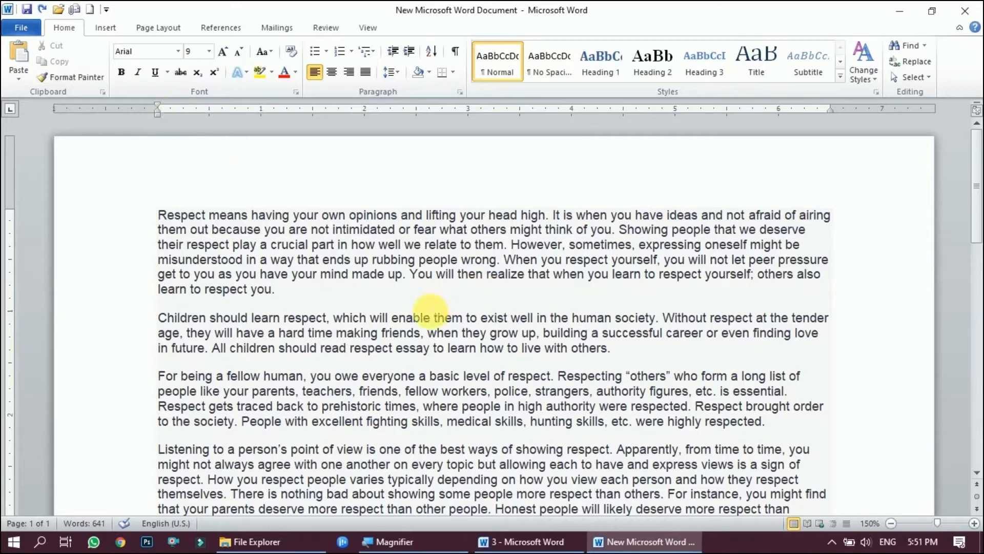
# Try a 1-inch first-line indent on all essay paragraphs, check it through the end of the document, and undo it
pyautogui.hotkey('ctrl', 'a')
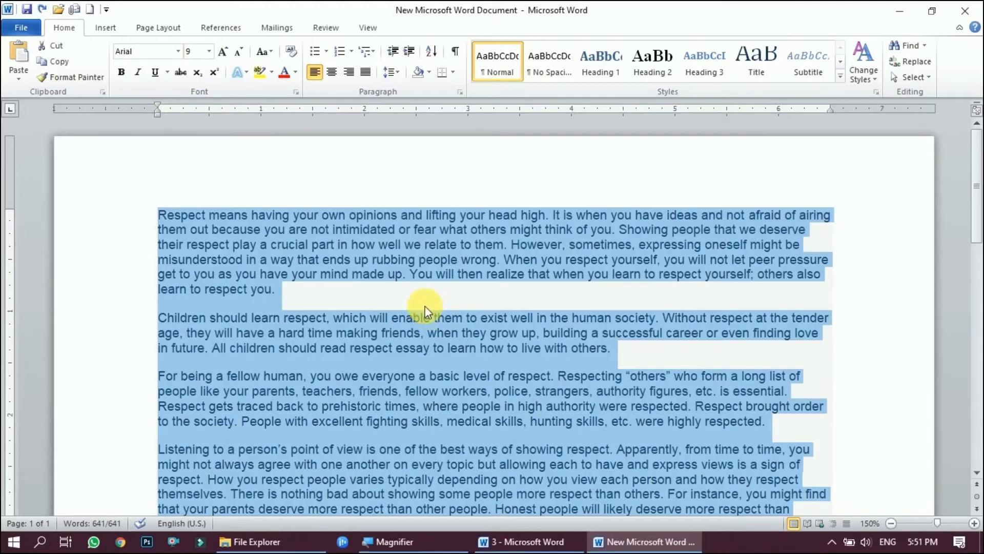
pyautogui.scroll(-1, 425, 311)
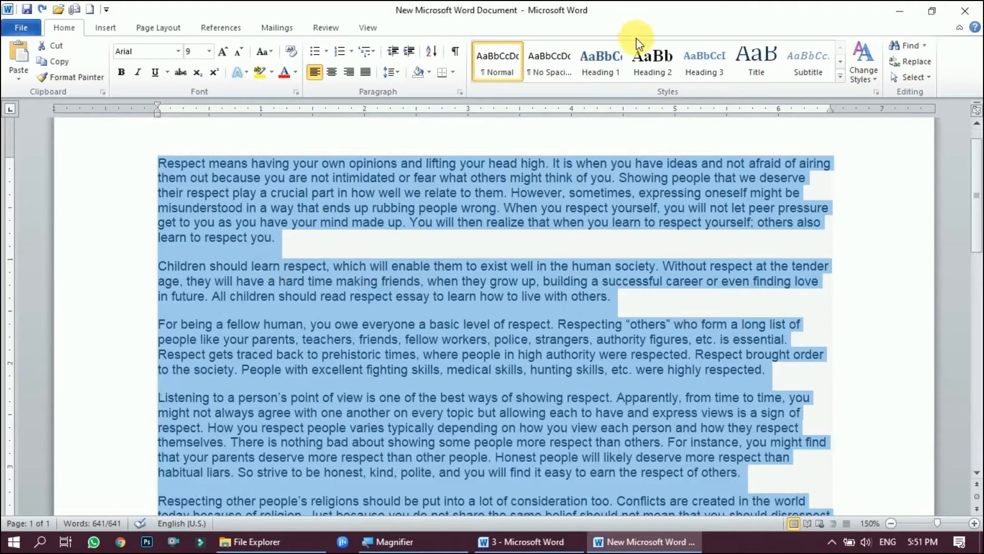
pyautogui.moveTo(159, 106)
pyautogui.mouseDown()
pyautogui.moveTo(220, 109)
pyautogui.moveTo(262, 127)
pyautogui.mouseUp()
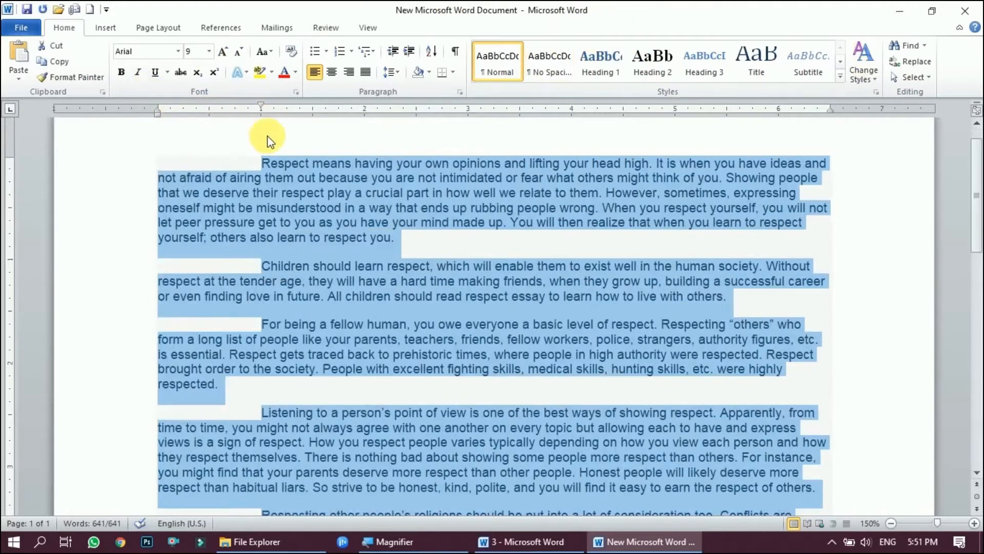
pyautogui.click(486, 422)
pyautogui.scroll(-10, 490, 424)
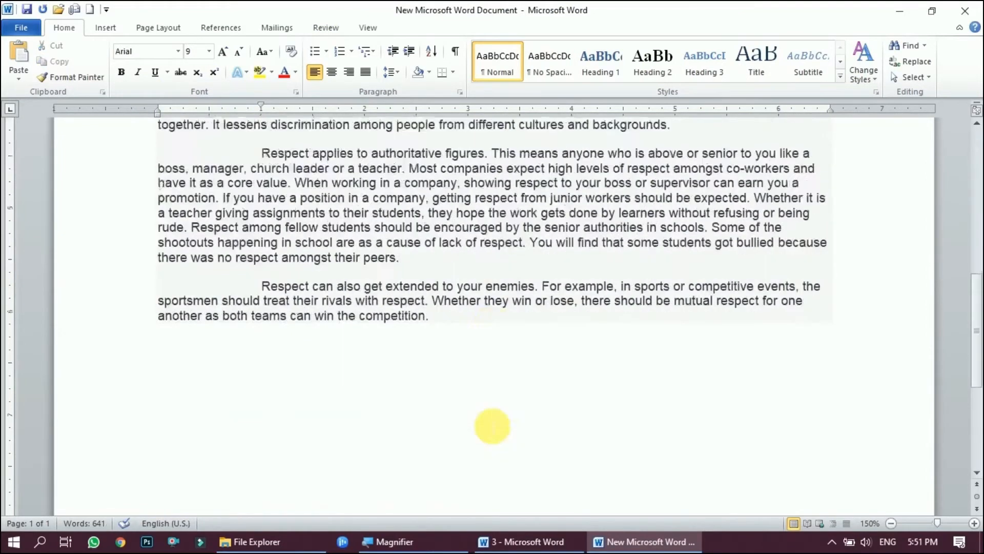
pyautogui.scroll(12, 491, 424)
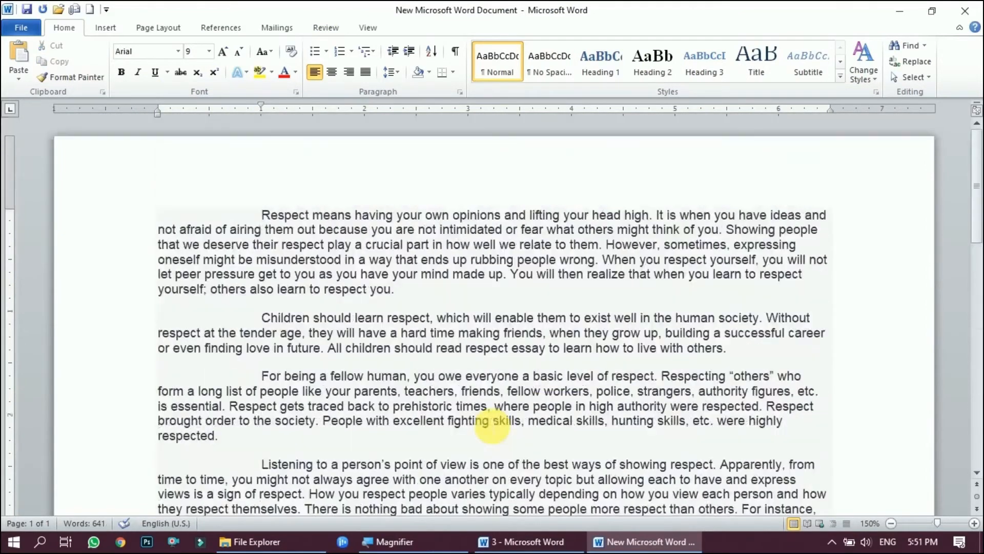
pyautogui.moveTo(261, 106); pyautogui.dragTo(260, 105)
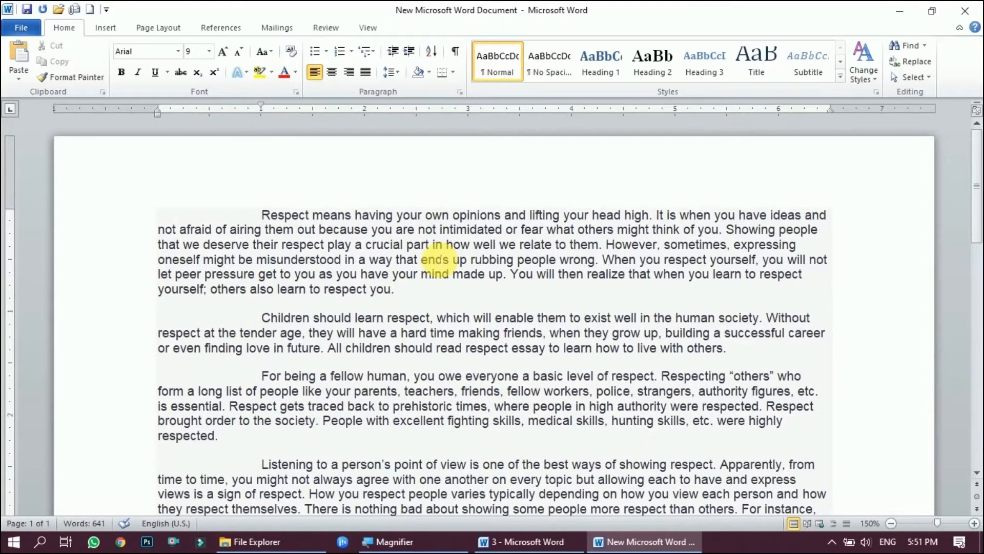
pyautogui.hotkey('ctrl', 'z')
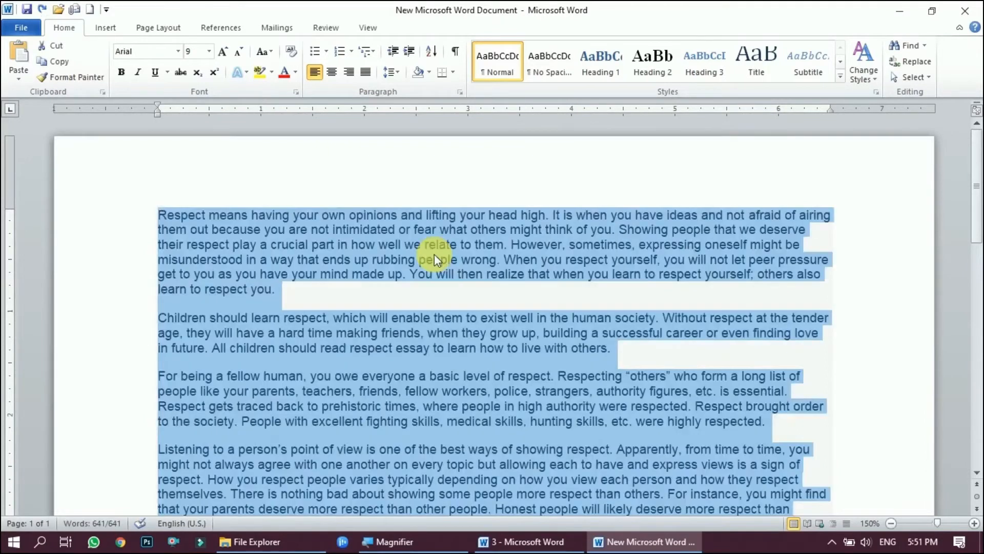
# Set the selected essay paragraphs' first-line indent to 1 inch and the indent of their remaining lines to 0.5 inch on the ruler
pyautogui.moveTo(159, 105); pyautogui.dragTo(260, 112)
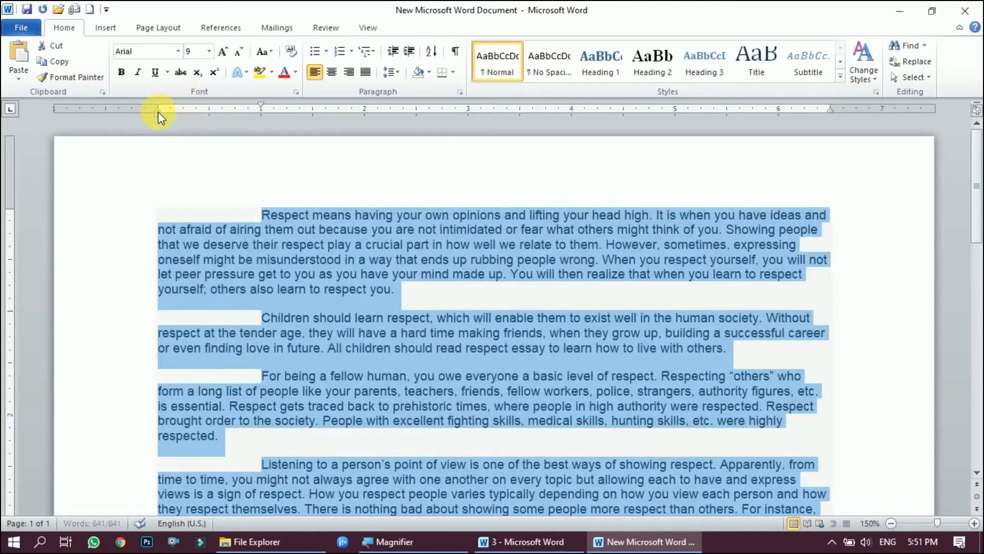
pyautogui.moveTo(158, 111); pyautogui.dragTo(209, 125)
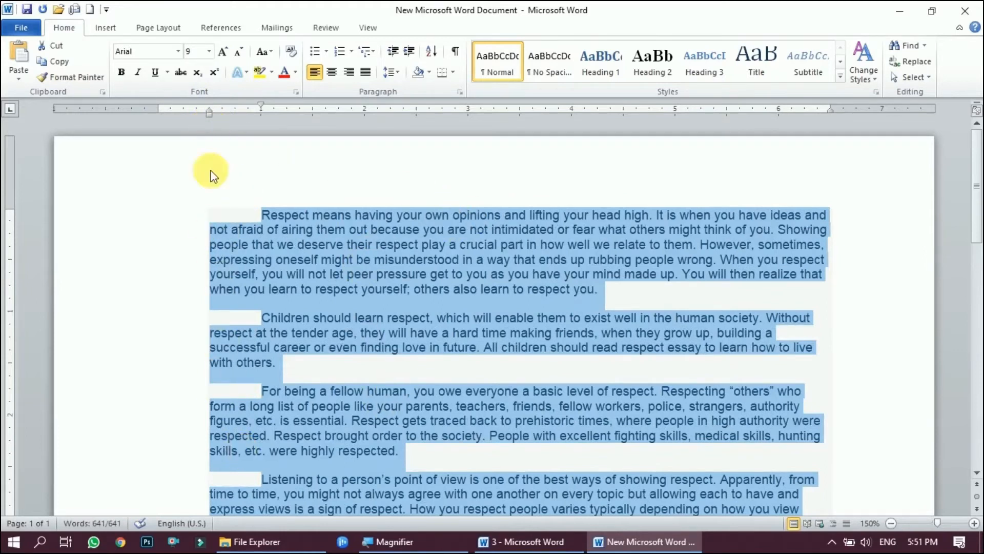
pyautogui.moveTo(210, 111); pyautogui.dragTo(211, 109)
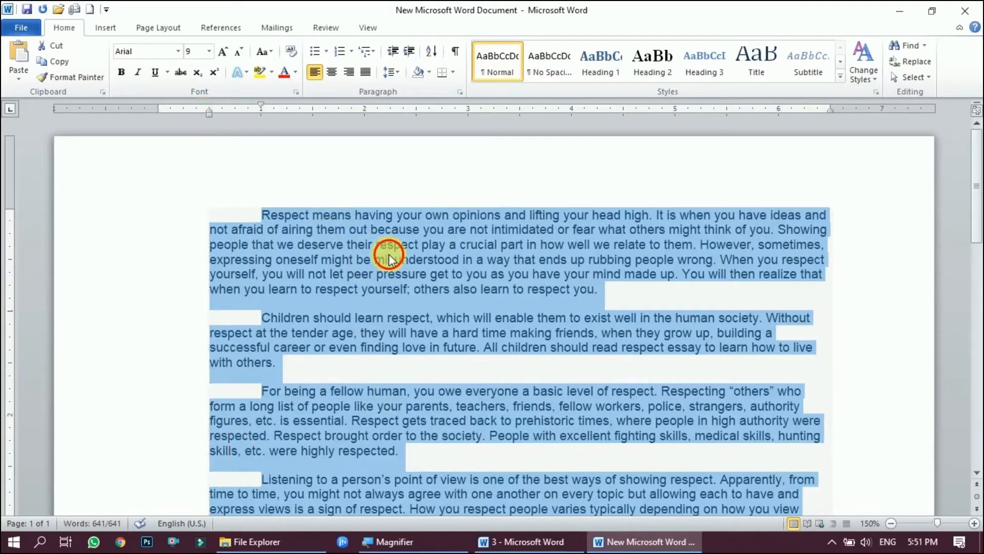
pyautogui.click(389, 259)
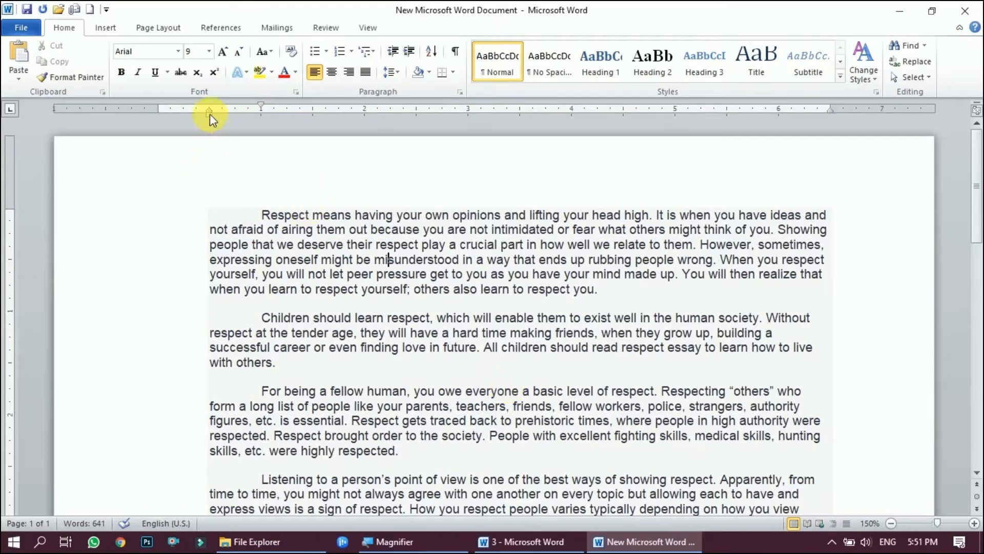
pyautogui.moveTo(210, 113)
pyautogui.mouseDown()
pyautogui.moveTo(391, 129)
pyautogui.moveTo(230, 135)
pyautogui.mouseUp()
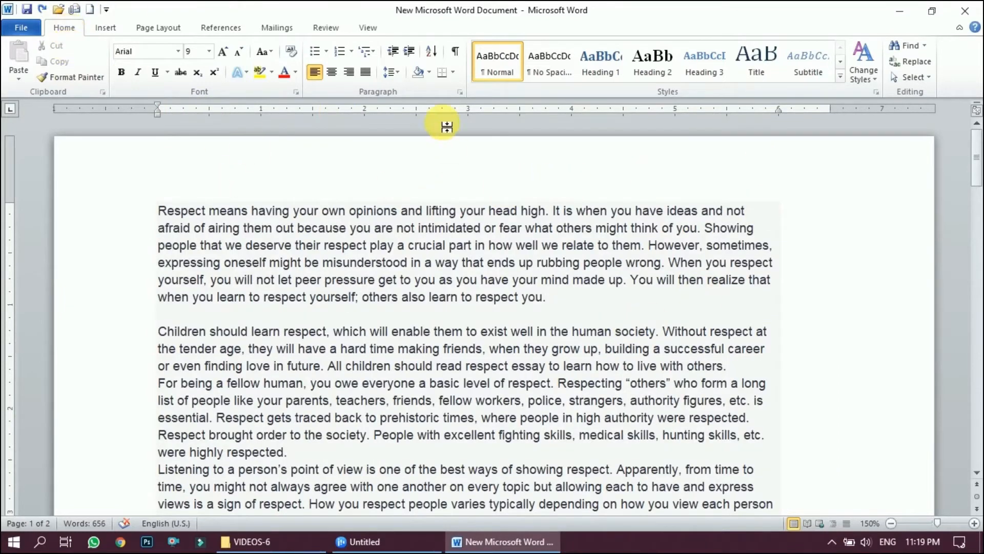
# Select all of the essay text and set its left indentation to 0.5" in the paragraph settings
pyautogui.click(461, 93)
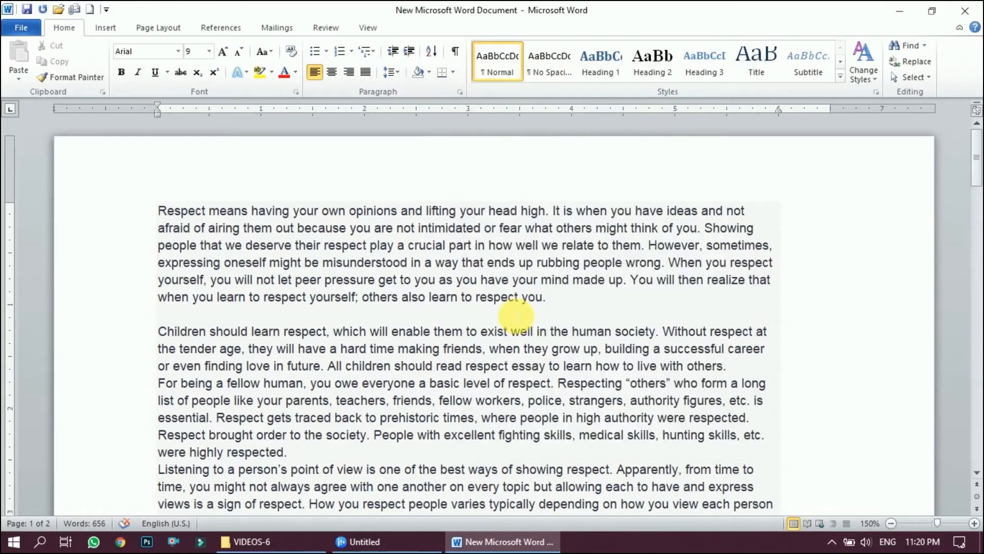
pyautogui.hotkey('ctrl', 'a')
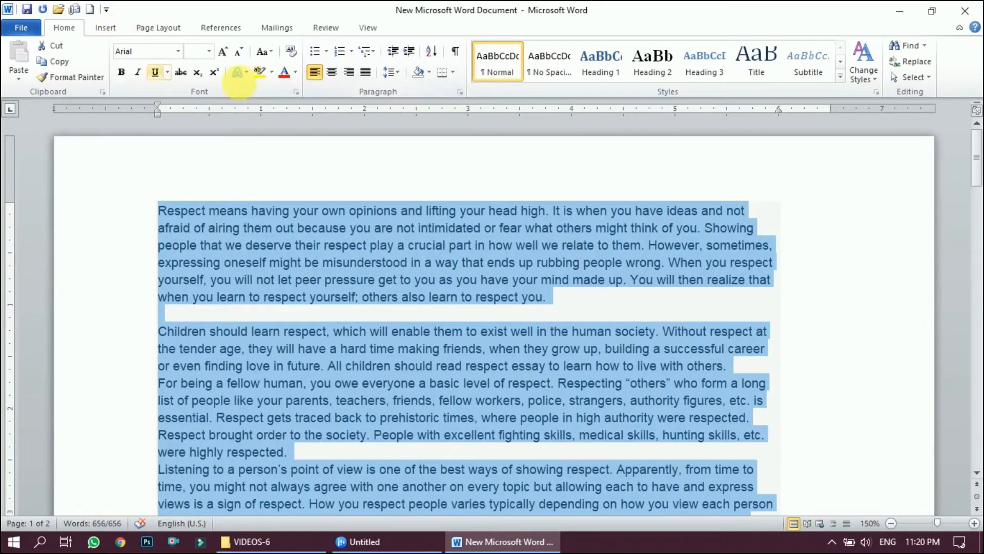
pyautogui.click(460, 92)
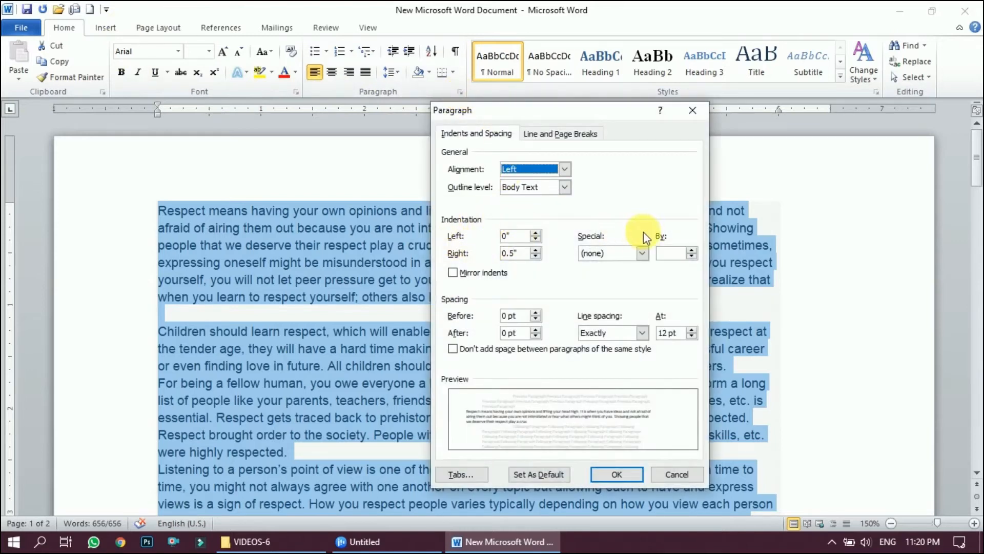
pyautogui.click(536, 233)
pyautogui.click(536, 232)
pyautogui.click(537, 233)
pyautogui.click(536, 233)
pyautogui.click(536, 233)
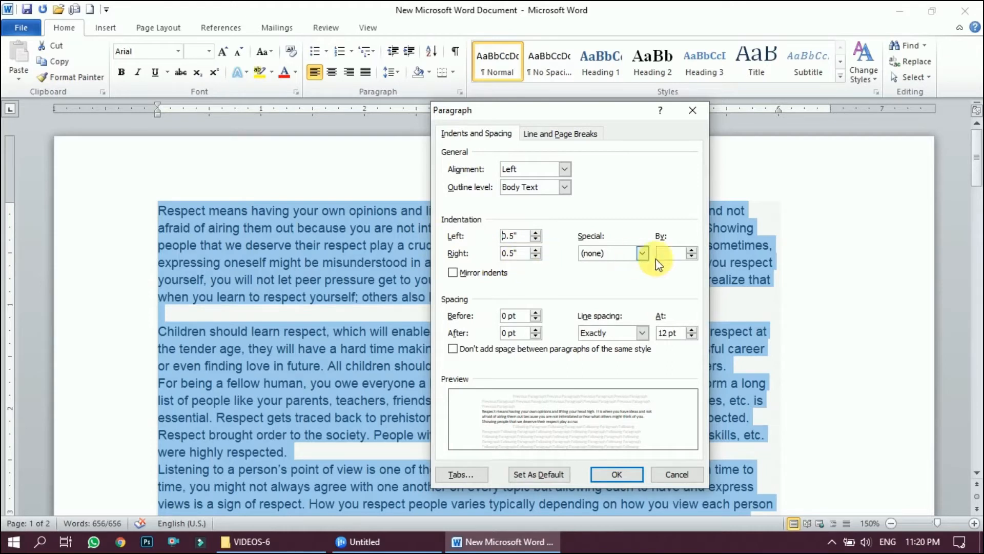
# Set the selected paragraphs' special indentation to First line by 1"
pyautogui.click(641, 253)
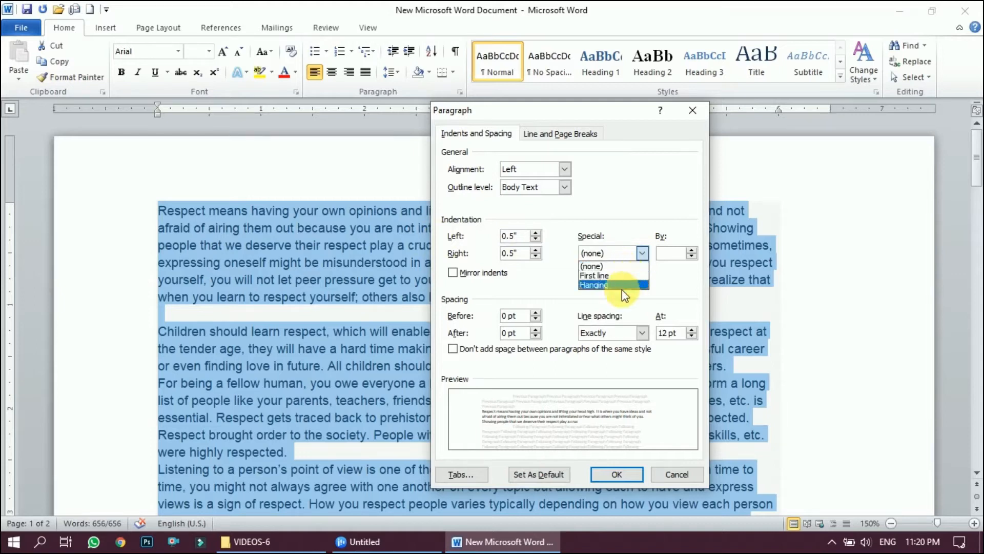
pyautogui.click(613, 276)
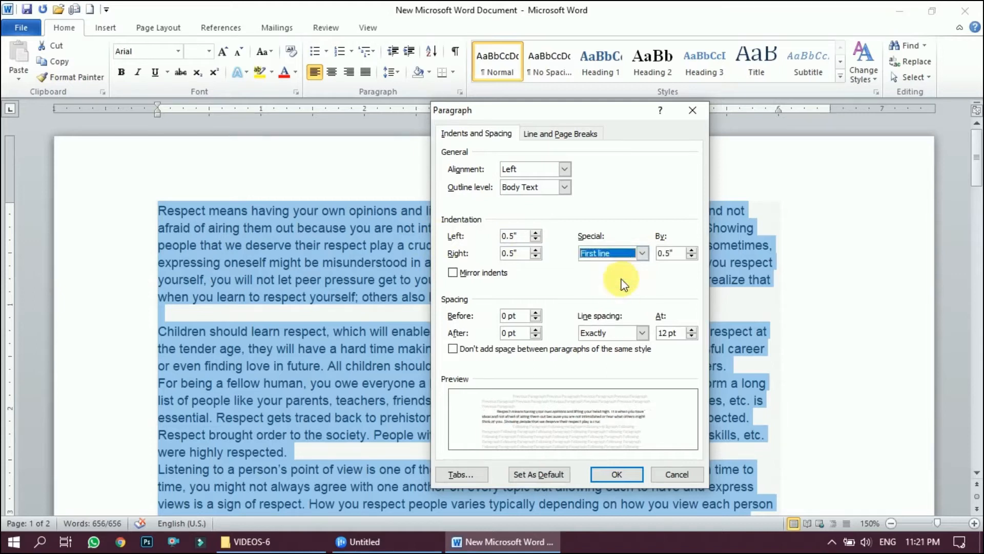
pyautogui.click(692, 250)
pyautogui.click(692, 250)
pyautogui.click(692, 251)
pyautogui.click(693, 250)
pyautogui.click(692, 250)
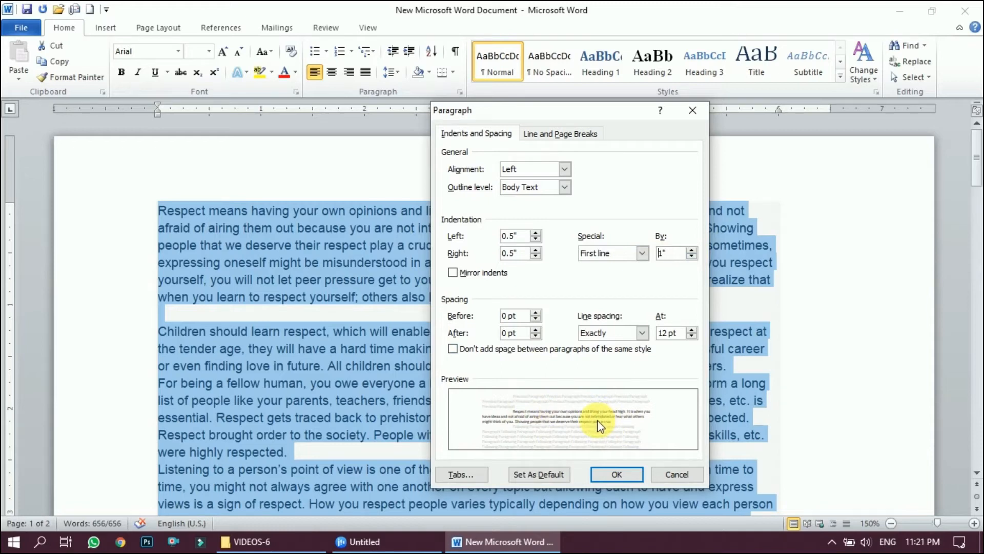
# Make these paragraph settings the default for this document only and apply them to the selected essay text
pyautogui.click(552, 475)
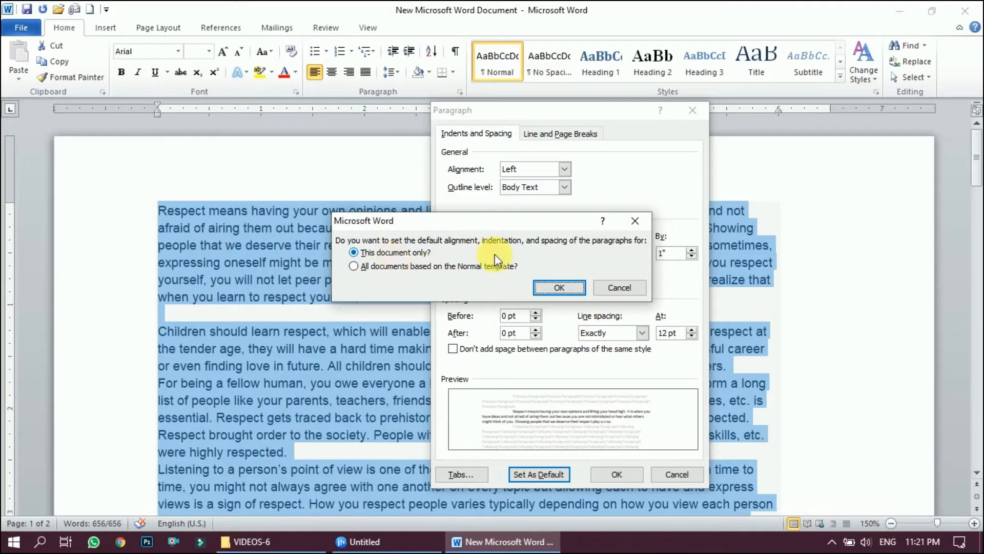
pyautogui.click(560, 287)
pyautogui.click(619, 479)
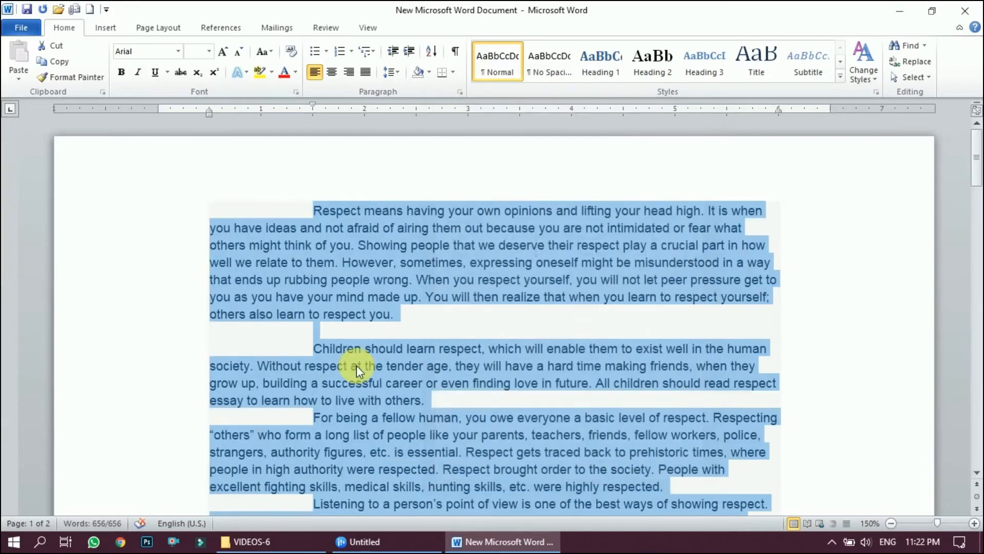
pyautogui.click(475, 313)
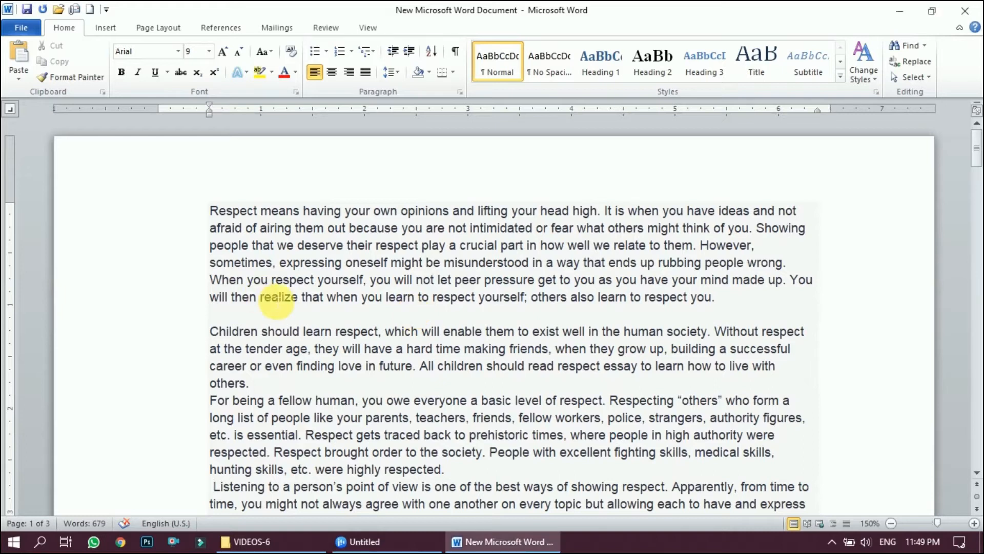
# Select all of the essay text and, on the ruler, set its first-line indent to 1 inch and its remaining lines to 0.25 inch
pyautogui.hotkey('ctrl', 'a')
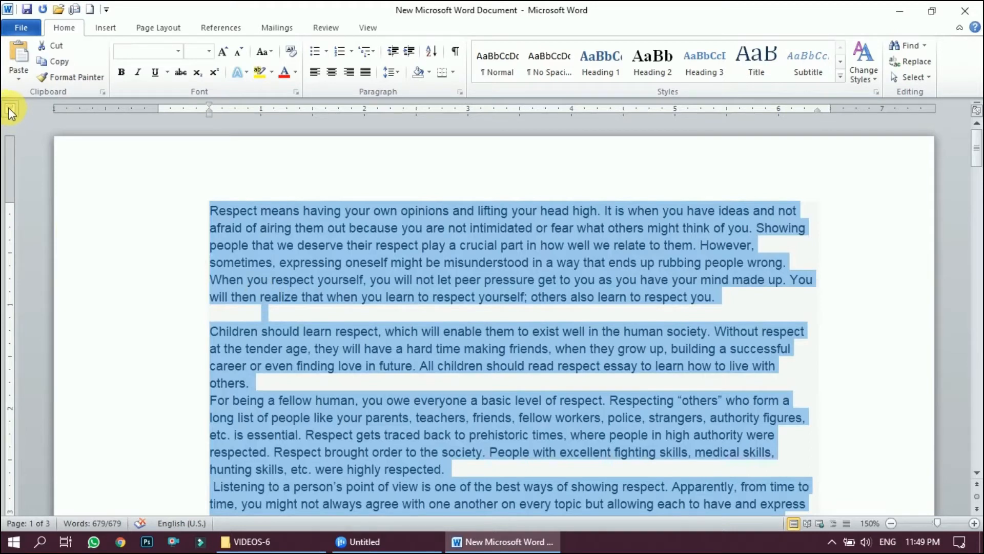
pyautogui.click(9, 108)
pyautogui.click(261, 108)
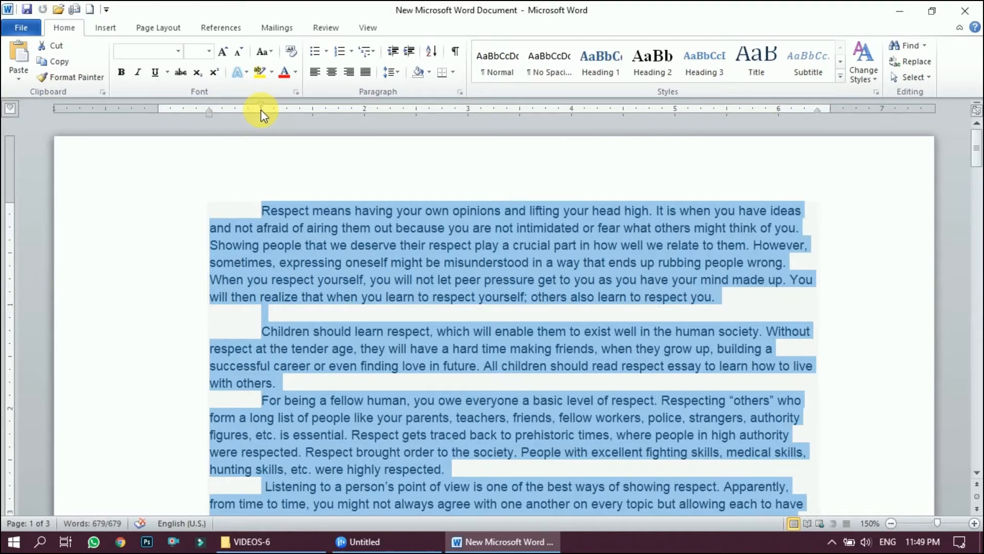
pyautogui.moveTo(209, 112); pyautogui.dragTo(183, 109)
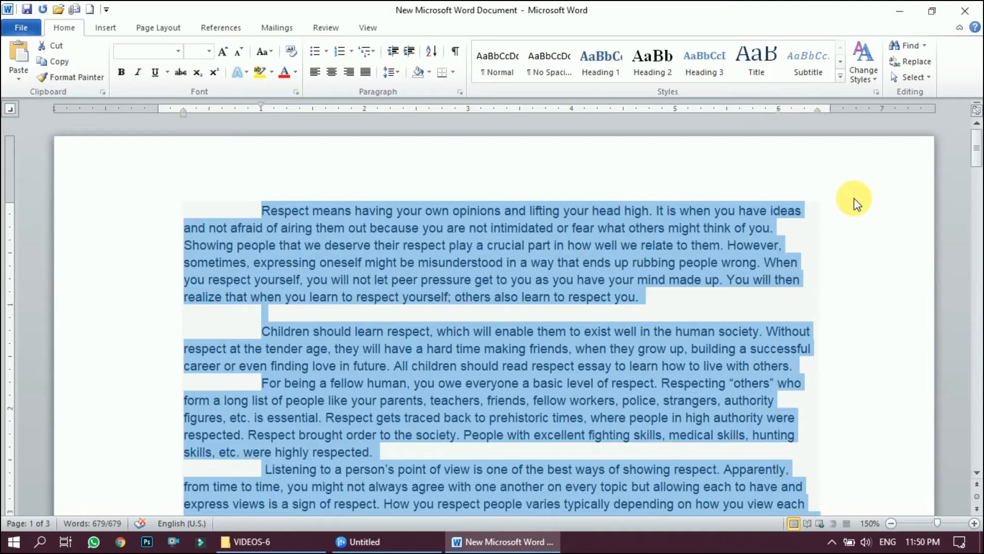
# Test the indents with about two lines of filler text in a new paragraph after the essay's last paragraph, and delete that text
pyautogui.click(740, 276)
pyautogui.scroll(-10, 745, 281)
pyautogui.scroll(-3, 746, 281)
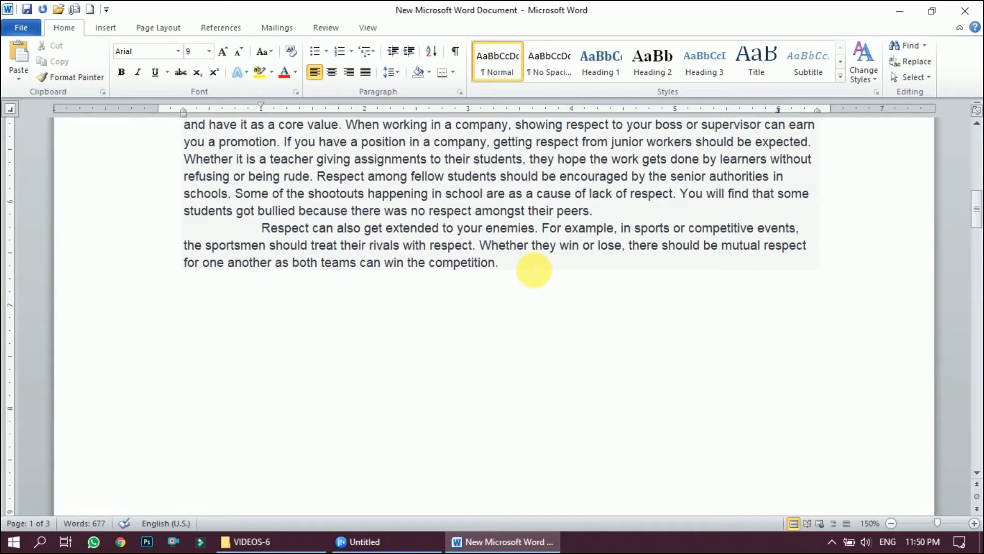
pyautogui.press('Return')
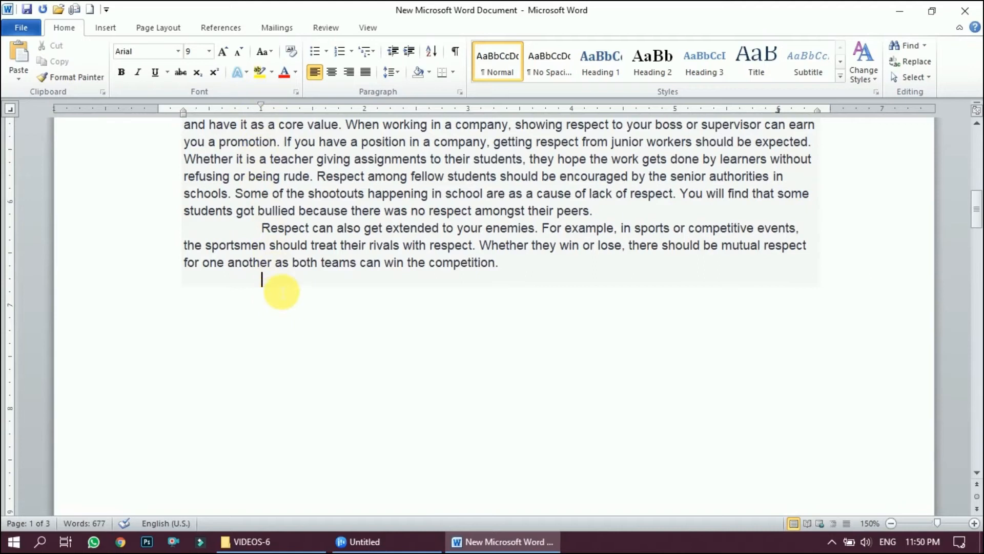
pyautogui.write('JSKFHSHFkfj')
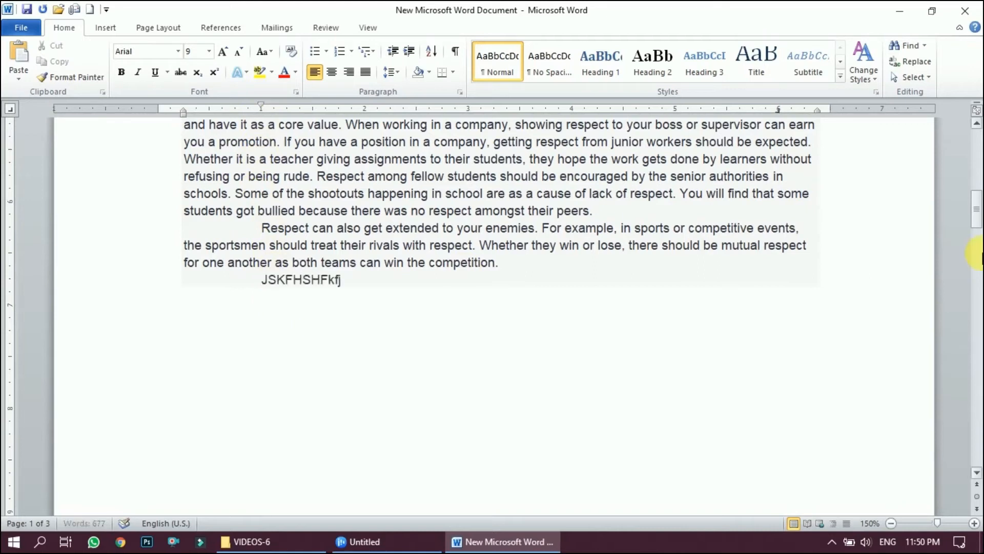
pyautogui.write('OSFJliU PEWOTIVNEPIR')
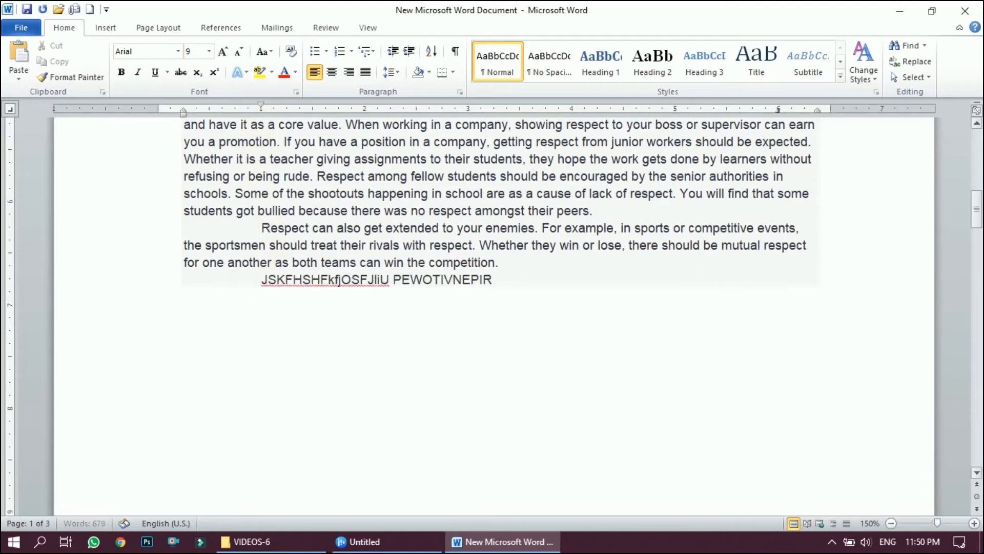
pyautogui.write("nwv'pre0inv'W0ETINW0EITVN-W0ET9N")
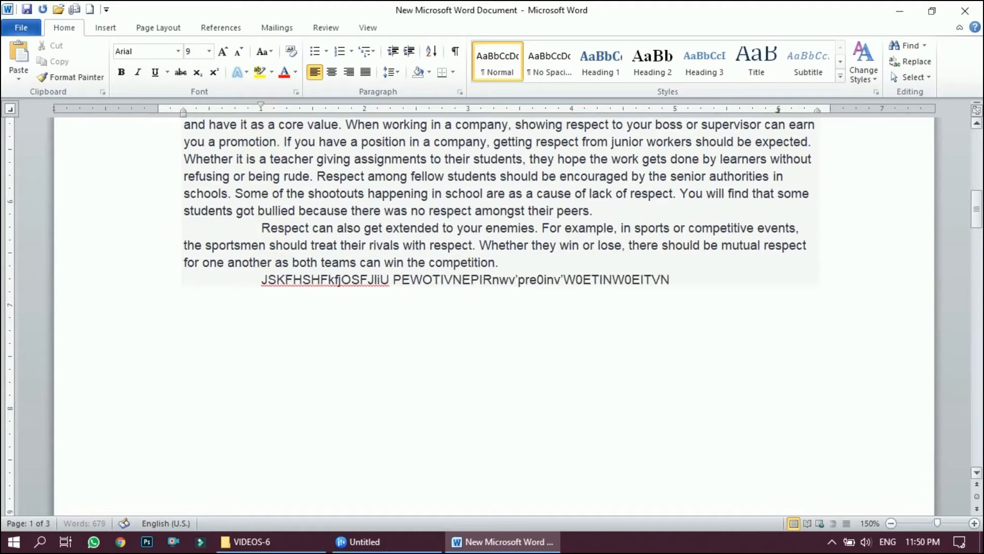
pyautogui.write('EUTNVIEJFNVAOEU')
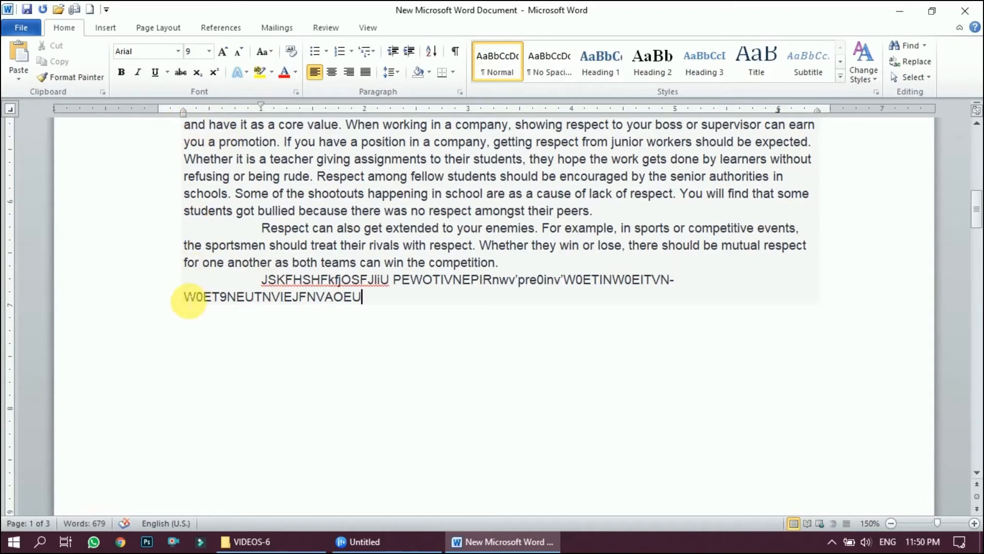
pyautogui.moveTo(374, 310); pyautogui.dragTo(276, 274)
pyautogui.press('BackSpace')
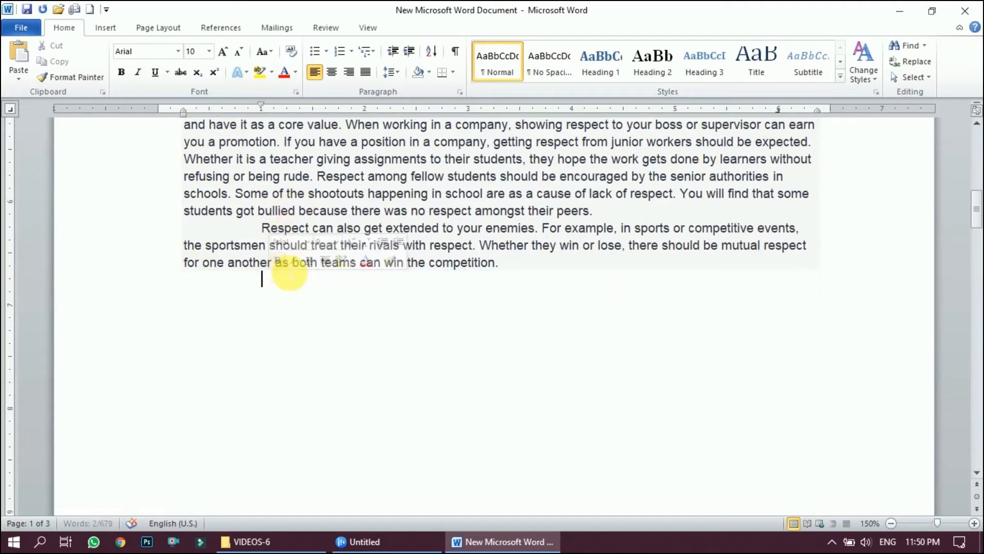
# Place a tab stop at about 6.5 inches on the ruler for the blank paragraph below the essay
pyautogui.scroll(-3, 437, 301)
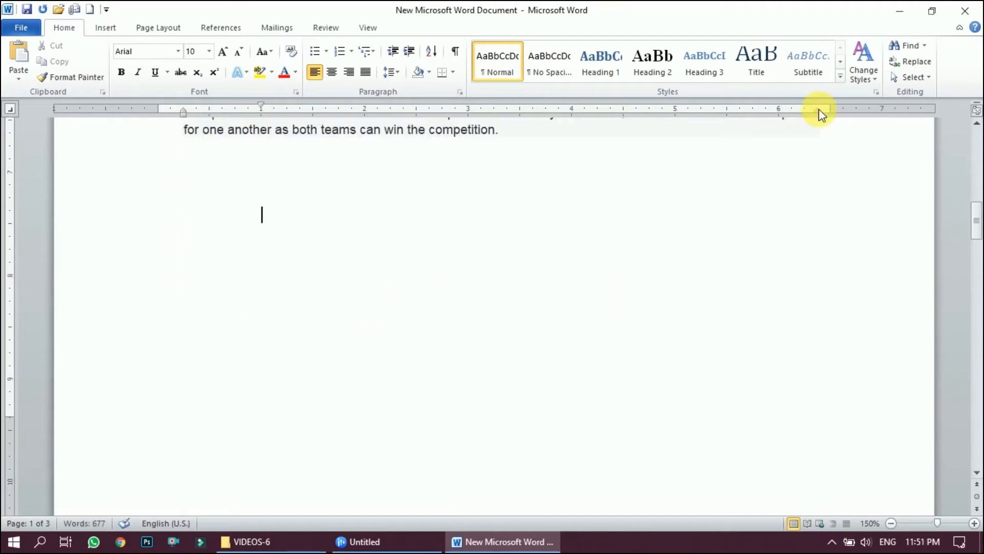
pyautogui.click(823, 110)
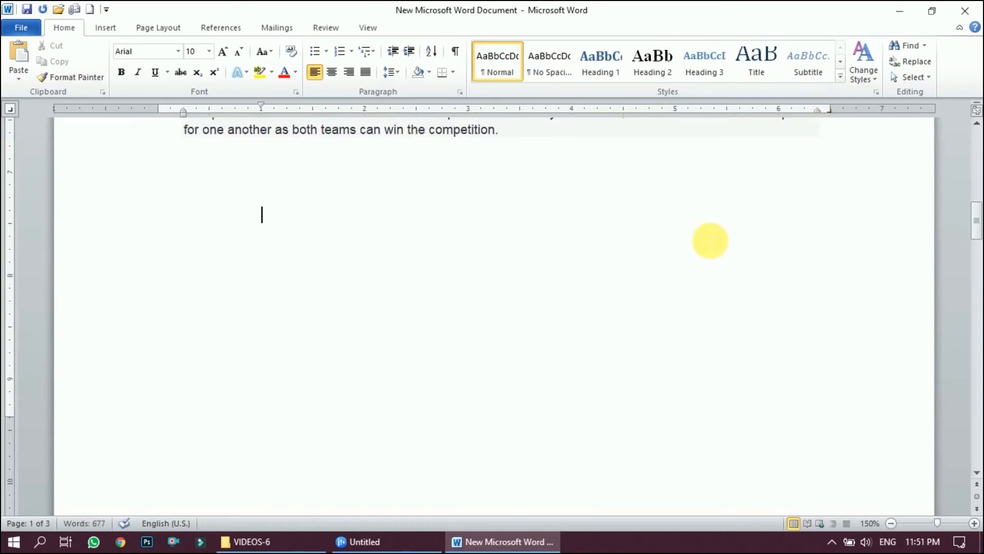
pyautogui.scroll(-5, 711, 241)
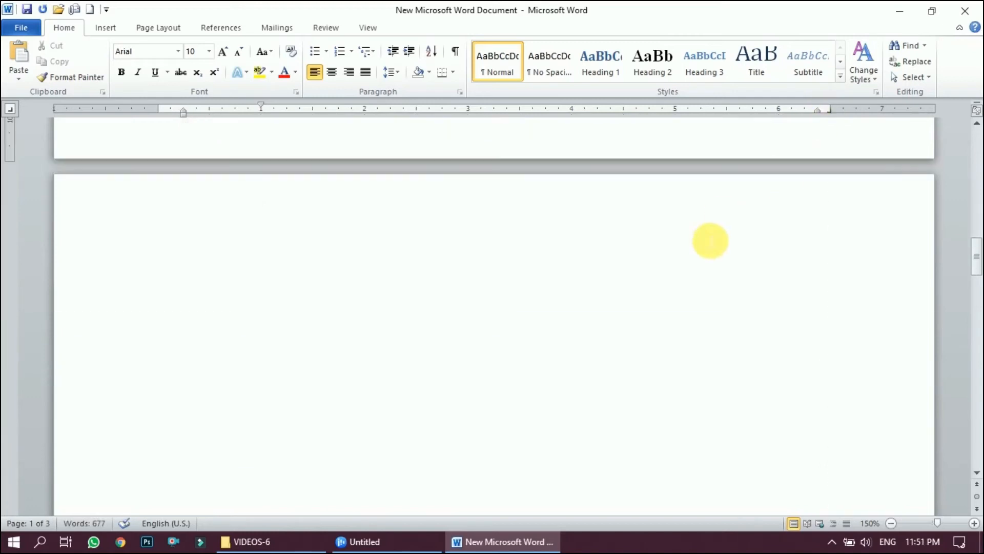
pyautogui.scroll(-1, 710, 241)
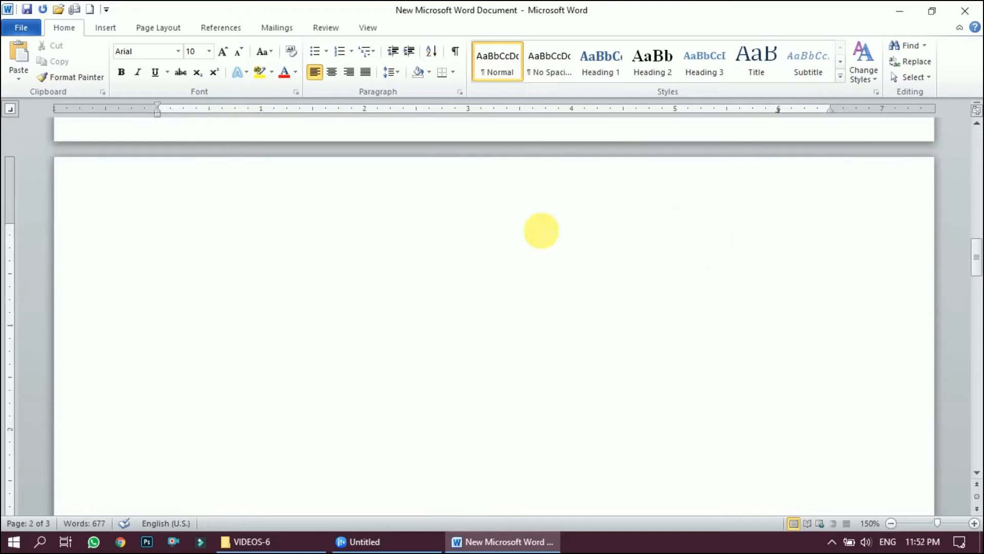
# Set left-aligned tab stops without leaders at 1, 2, 3, 4, 5 and 6 inches for the blank paragraph on page 2
pyautogui.click(460, 92)
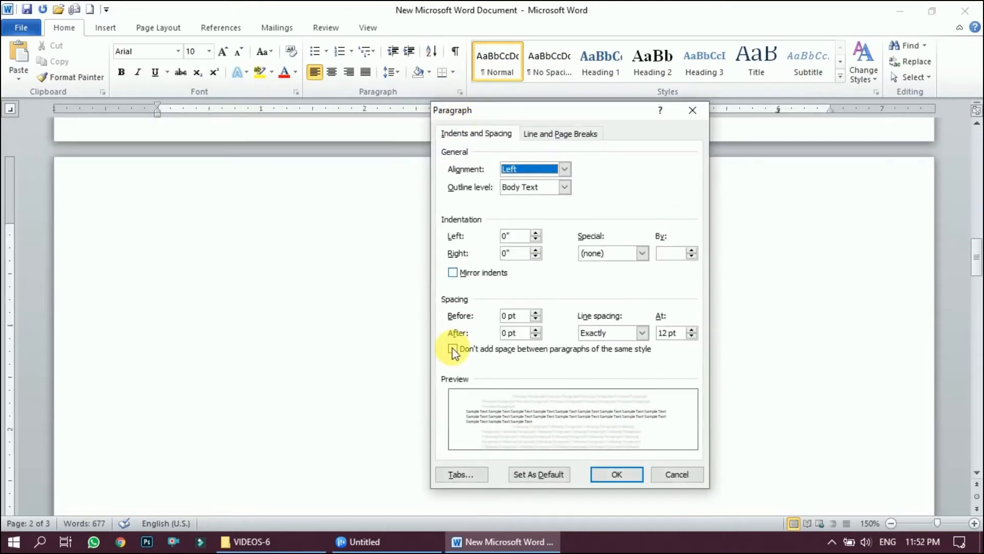
pyautogui.click(459, 474)
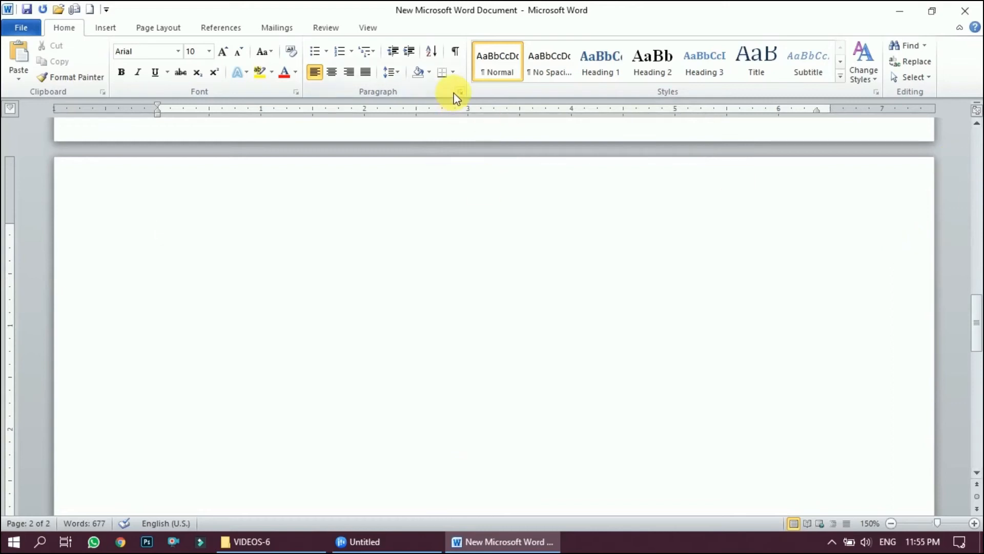
pyautogui.click(460, 92)
pyautogui.click(463, 468)
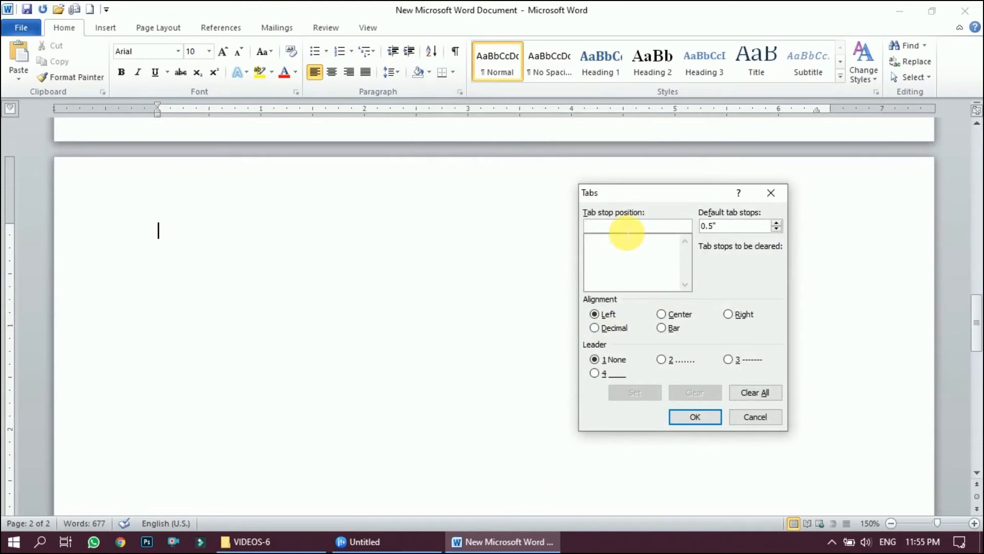
pyautogui.write('1')
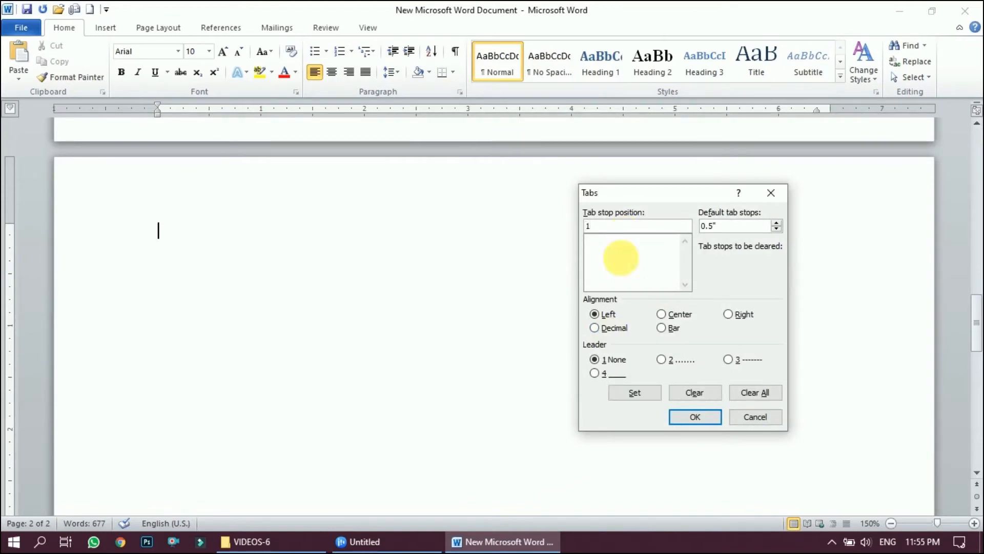
pyautogui.click(635, 392)
pyautogui.write('2')
pyautogui.click(637, 392)
pyautogui.write('3')
pyautogui.click(635, 392)
pyautogui.write('4')
pyautogui.click(636, 392)
pyautogui.write('5')
pyautogui.click(638, 393)
pyautogui.write('6')
pyautogui.click(638, 393)
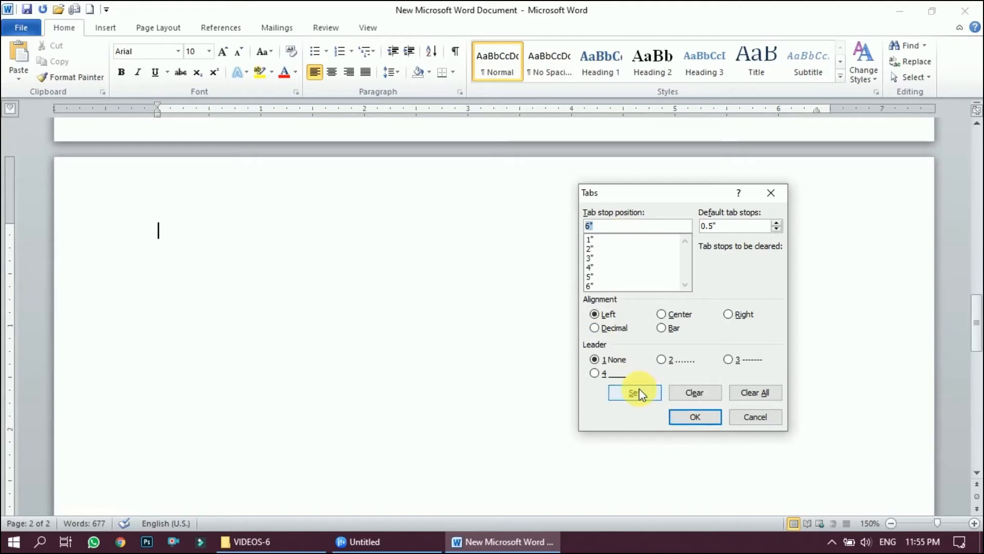
pyautogui.click(693, 416)
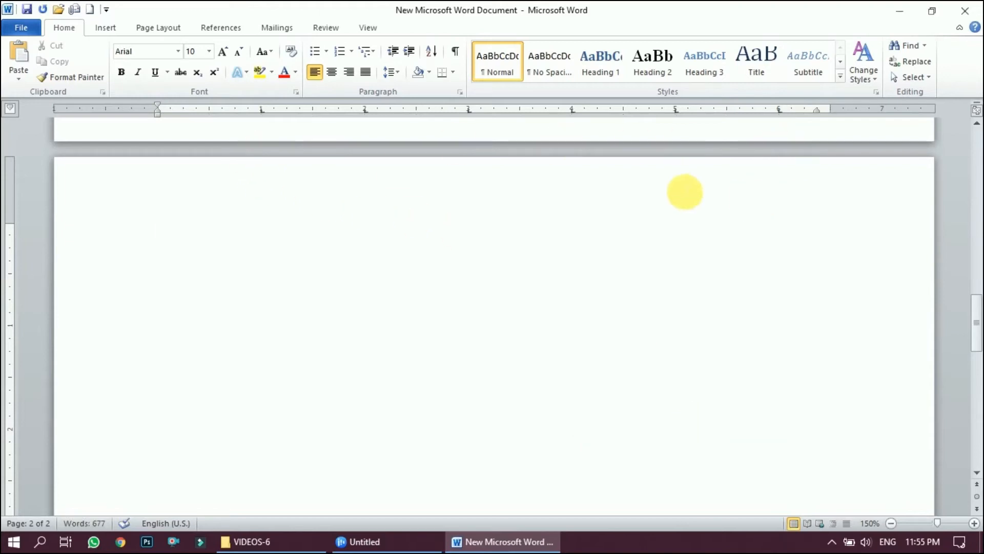
# Start a heading row at the tab stops on page 2 with ROLLNO, ENG and HINDI
pyautogui.write('ROLLNO')
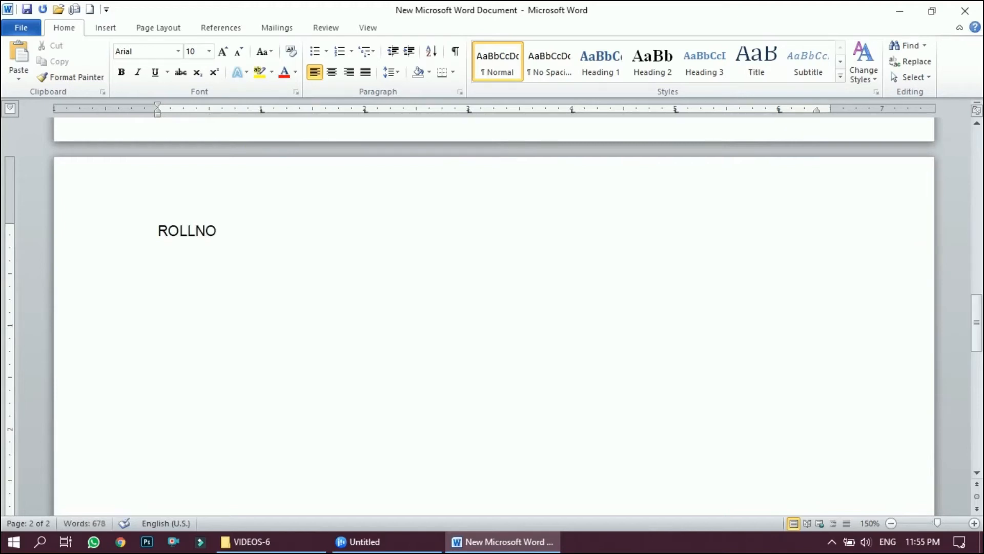
pyautogui.press('Tab')
pyautogui.write('ENG')
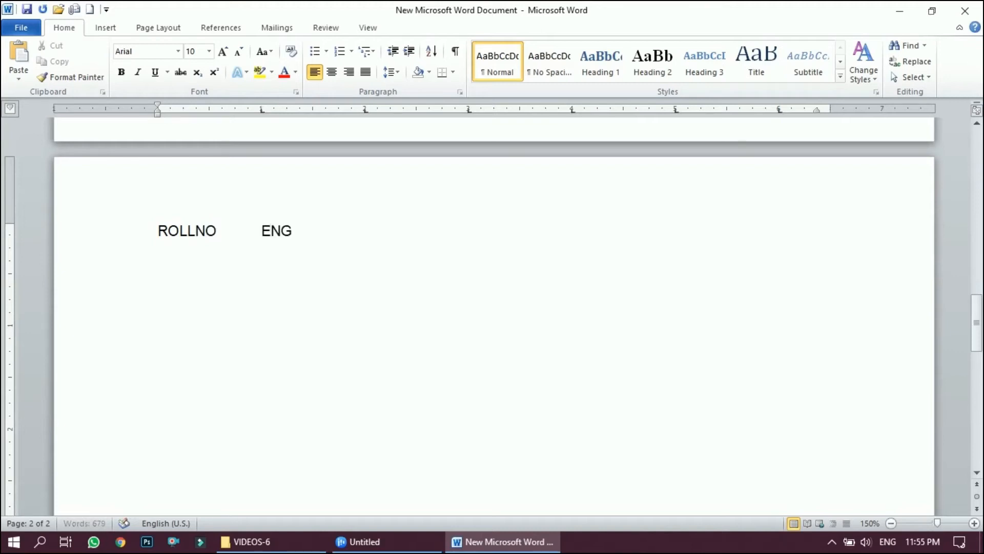
pyautogui.press('Tab')
pyautogui.scroll(-2, 937, 268)
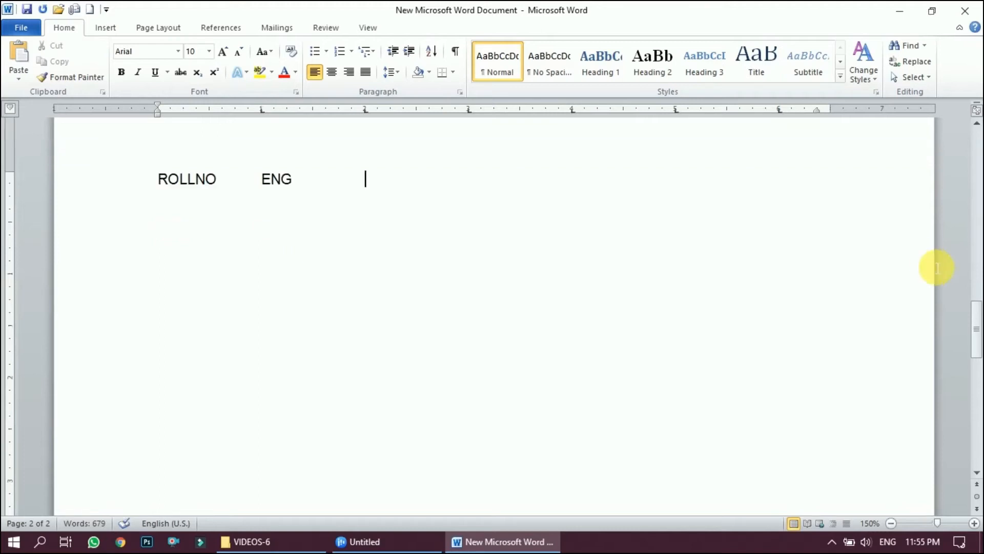
pyautogui.write('HINDI')
pyautogui.press('Tab')
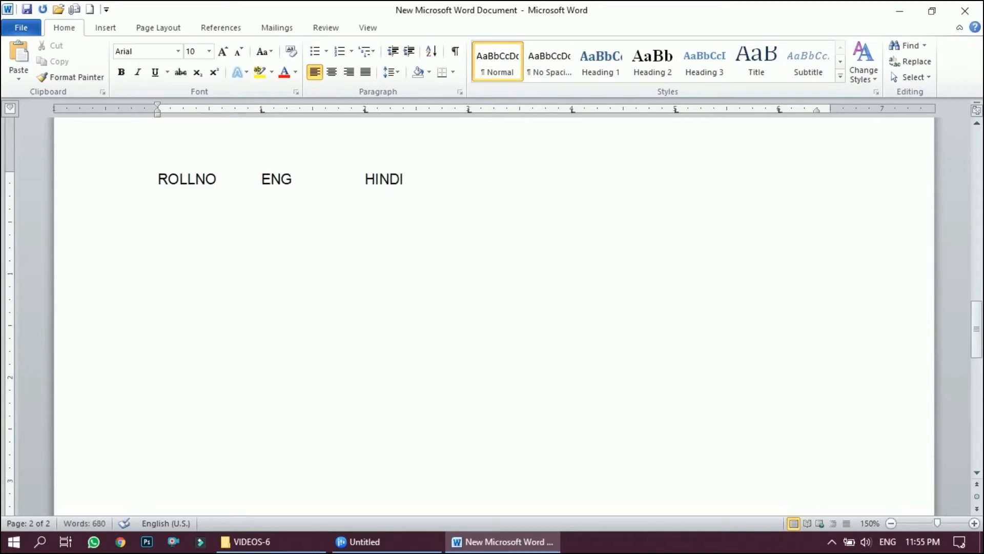
# Complete the heading row at the remaining tab stops with MATHS, SCI., SST and COM
pyautogui.write('MATHS')
pyautogui.press('Tab')
pyautogui.write('SCI.')
pyautogui.press('Tab')
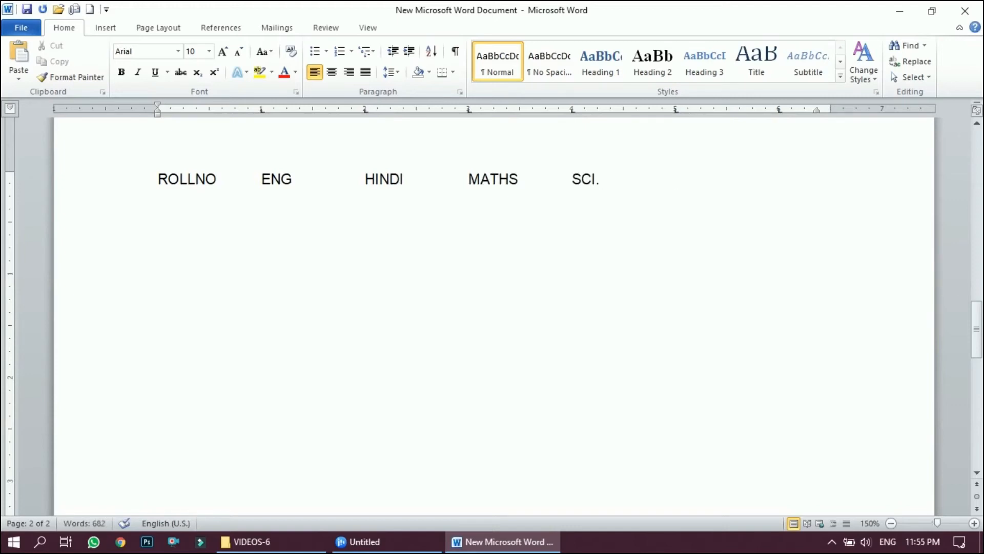
pyautogui.write('SST')
pyautogui.press('Tab')
pyautogui.write('COMP')
pyautogui.press('BackSpace')
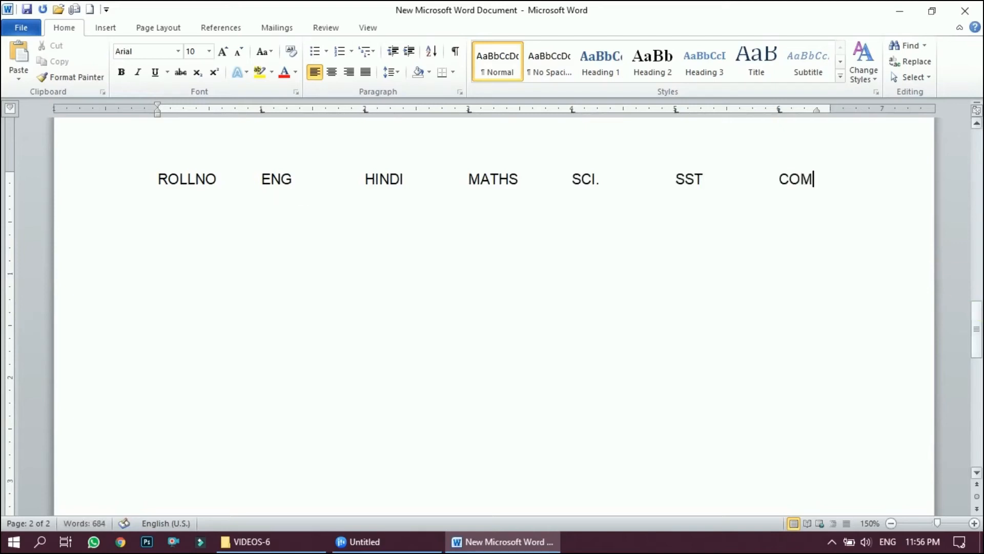
pyautogui.write('.')
pyautogui.press('Return')
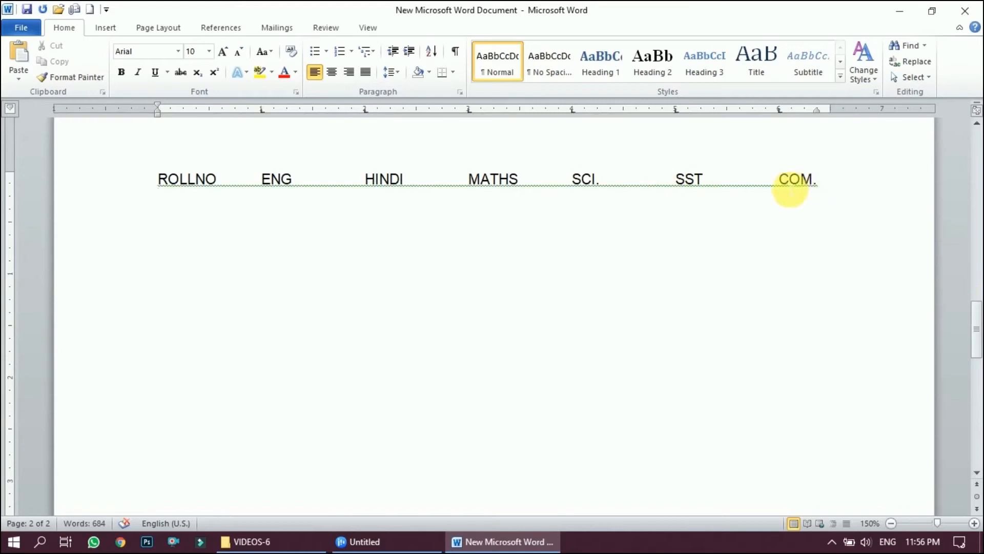
# Ignore the grammar flags on the heading row and begin a new row below it with roll number 1
pyautogui.rightClick(814, 187)
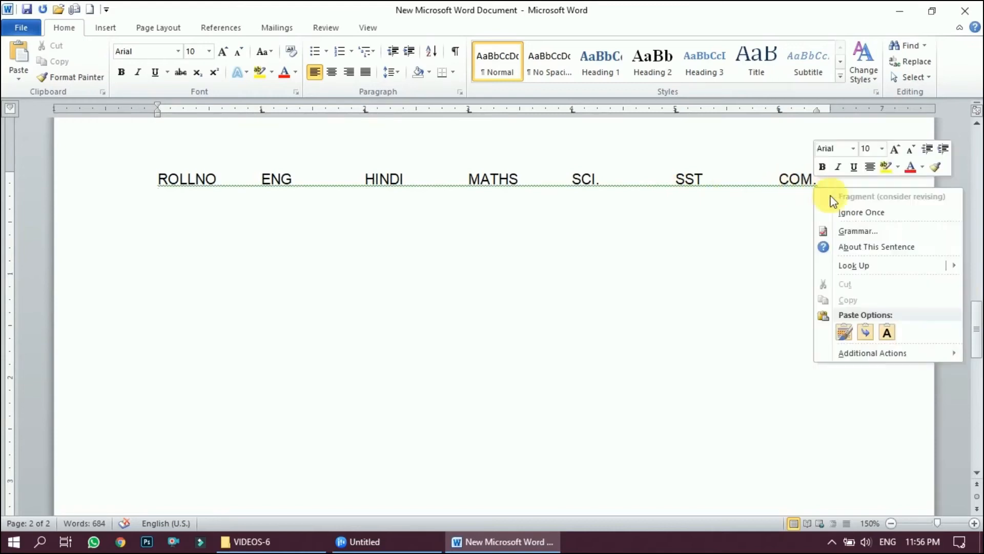
pyautogui.click(851, 213)
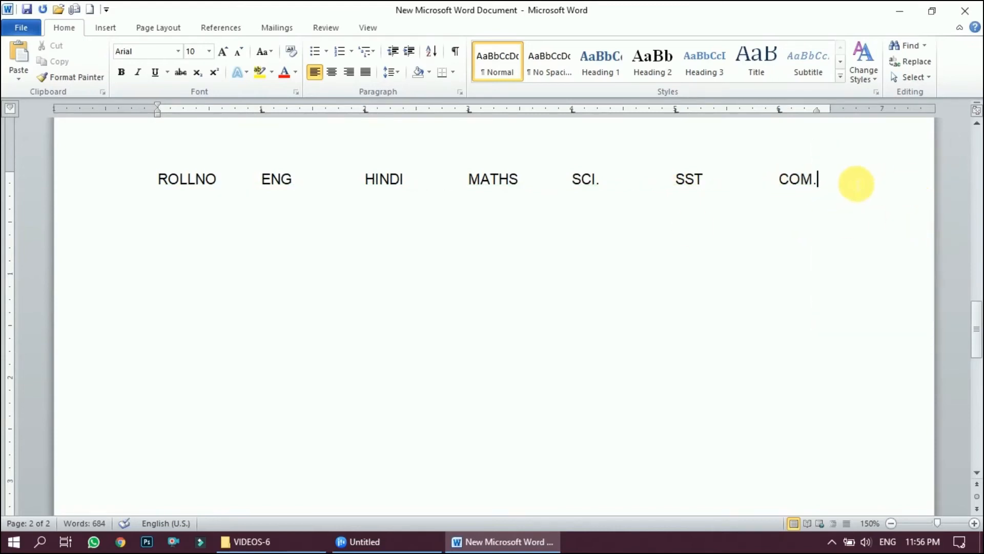
pyautogui.press('Return')
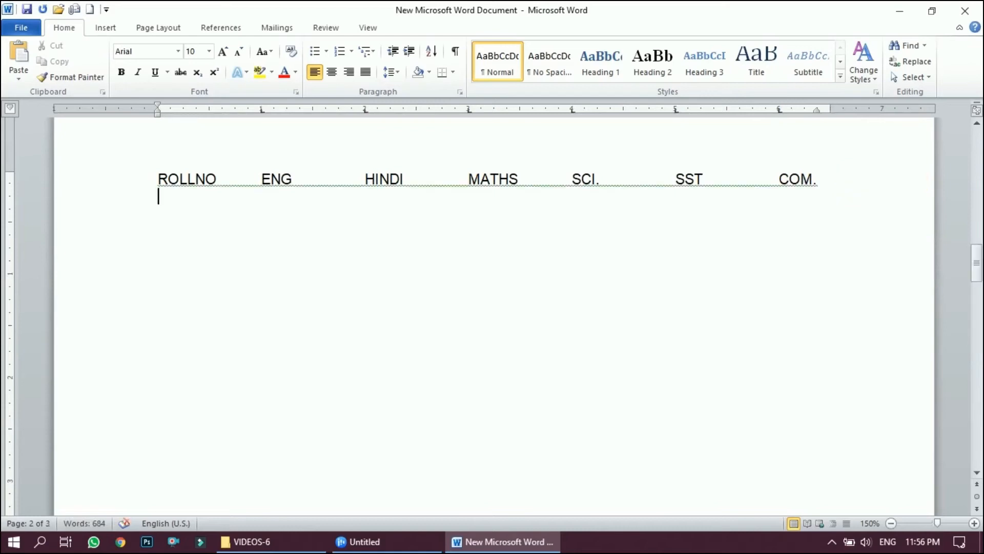
pyautogui.write('1')
pyautogui.rightClick(293, 188)
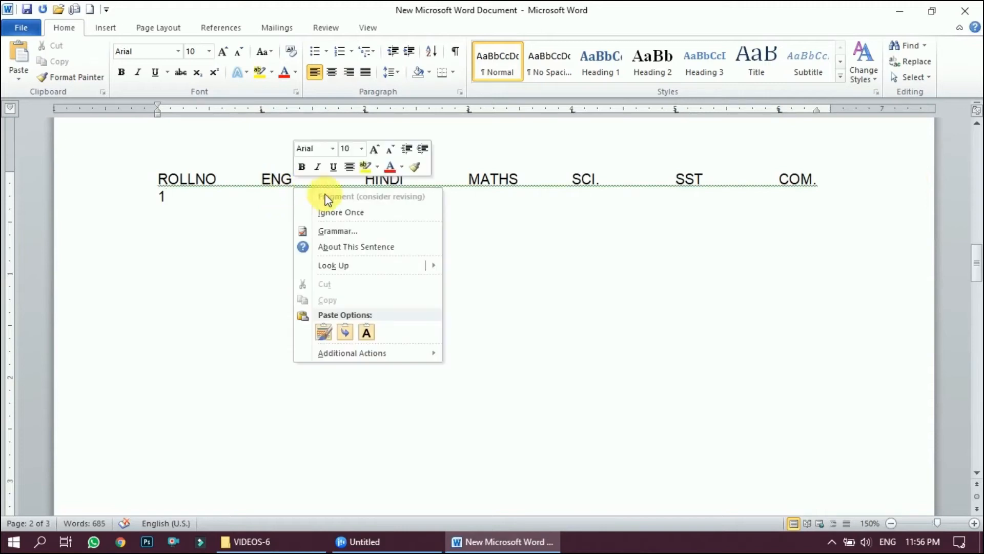
pyautogui.click(336, 211)
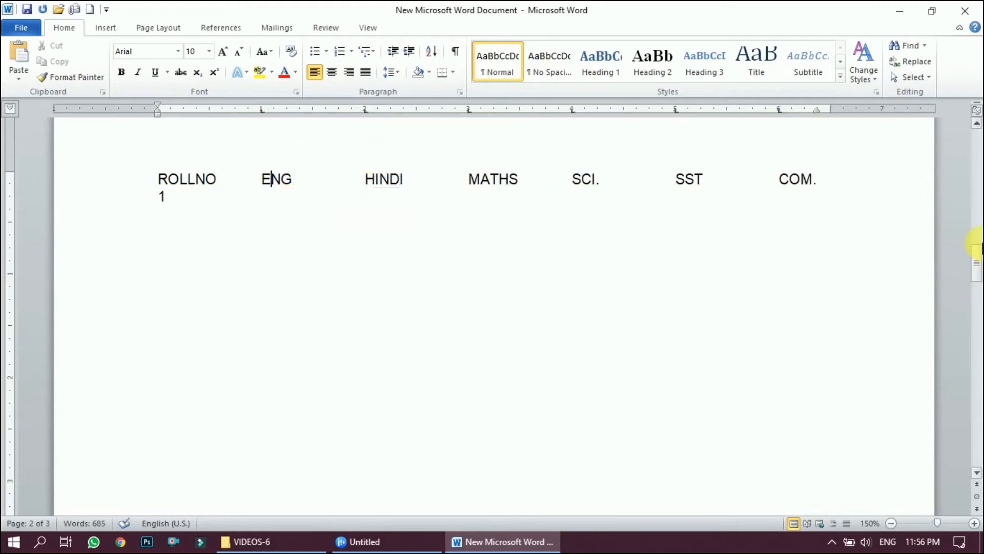
# Fill in the marks for roll number 1 across the tab stops: 68, 89, 78, 66, 55 and 47
pyautogui.click(170, 200)
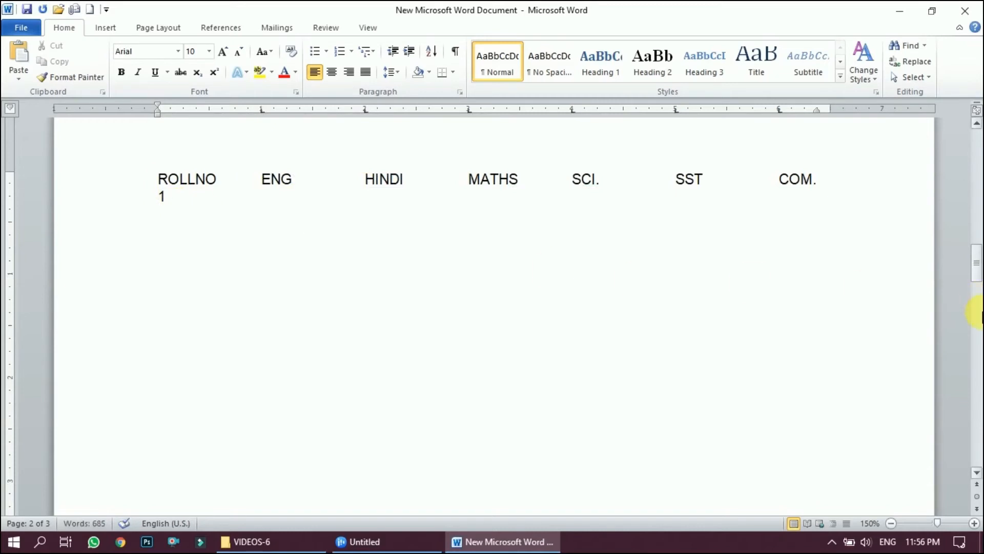
pyautogui.write('68')
pyautogui.press('Tab')
pyautogui.write('89')
pyautogui.press('Tab')
pyautogui.write('78')
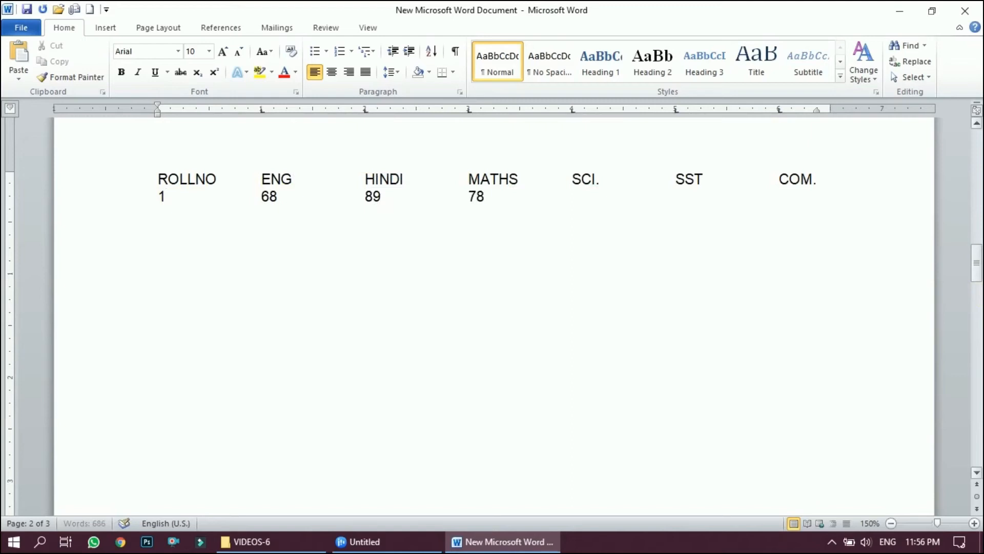
pyautogui.press('Tab')
pyautogui.write('66')
pyautogui.press('Tab')
pyautogui.write('55')
pyautogui.press('Tab')
pyautogui.write('47')
pyautogui.press('Return')
# Add a row for roll number 2 with the marks 34, 76, 76, 99, 66 and 44
pyautogui.press('Tab')
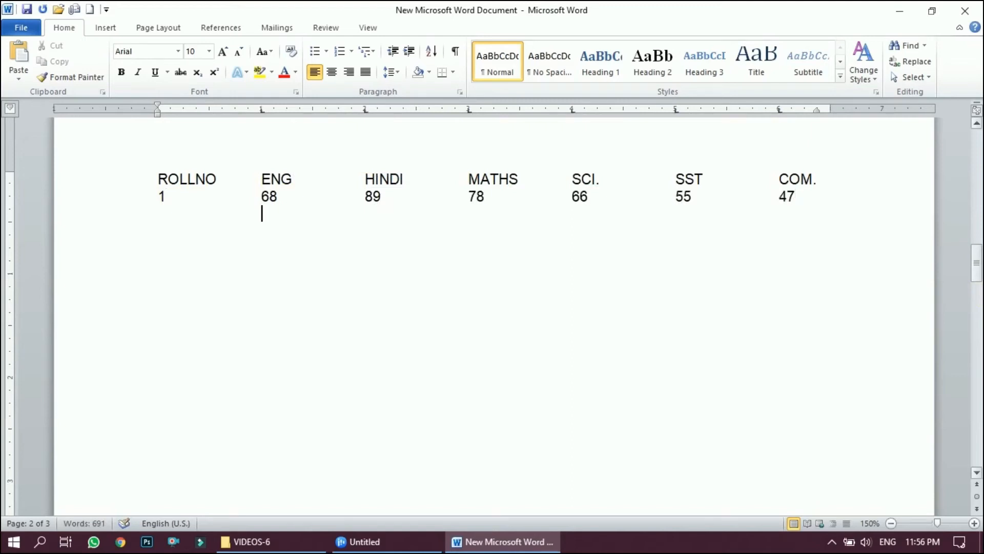
pyautogui.press('BackSpace')
pyautogui.press('BackSpace')
pyautogui.press('Return')
pyautogui.write('2')
pyautogui.press('Tab')
pyautogui.write('34')
pyautogui.press('Tab')
pyautogui.write('76')
pyautogui.press('Tab')
pyautogui.write('76')
pyautogui.press('Tab')
pyautogui.write('99')
pyautogui.press('Tab')
pyautogui.write('66')
pyautogui.press('Tab')
pyautogui.write('44')
# Add a row for roll number 3 with the marks 44, 78, 00, 78, 65 and 90
pyautogui.press('Return')
pyautogui.write('3')
pyautogui.press('Tab')
pyautogui.write('44')
pyautogui.press('Tab')
pyautogui.write('78')
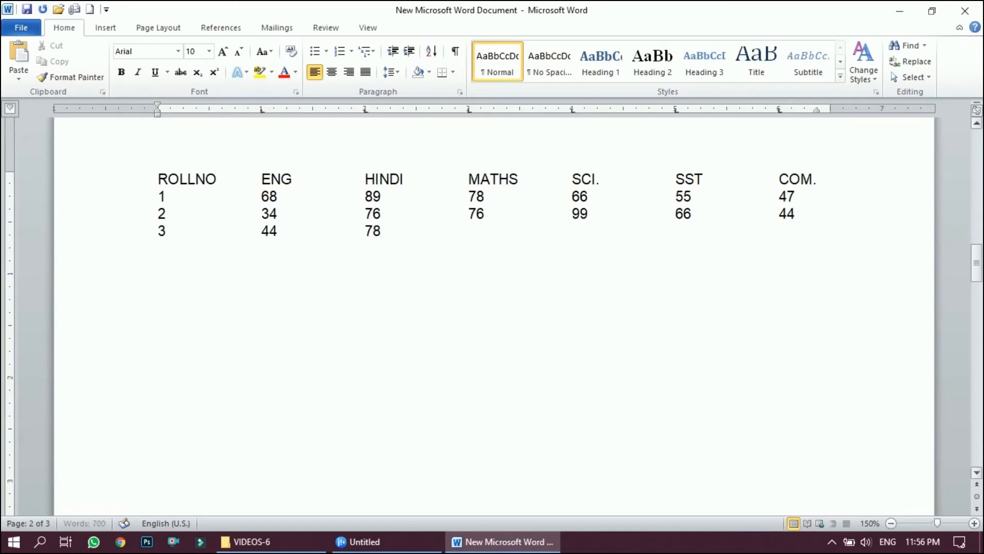
pyautogui.press('Tab')
pyautogui.write('00')
pyautogui.press('Tab')
pyautogui.write('-')
pyautogui.press('BackSpace')
pyautogui.press('BackSpace')
pyautogui.press('Tab')
pyautogui.write('78')
pyautogui.press('Tab')
pyautogui.write('656')
pyautogui.press('BackSpace')
pyautogui.write('90')
pyautogui.press('BackSpace')
pyautogui.press('BackSpace')
pyautogui.press('Tab')
pyautogui.write('90')
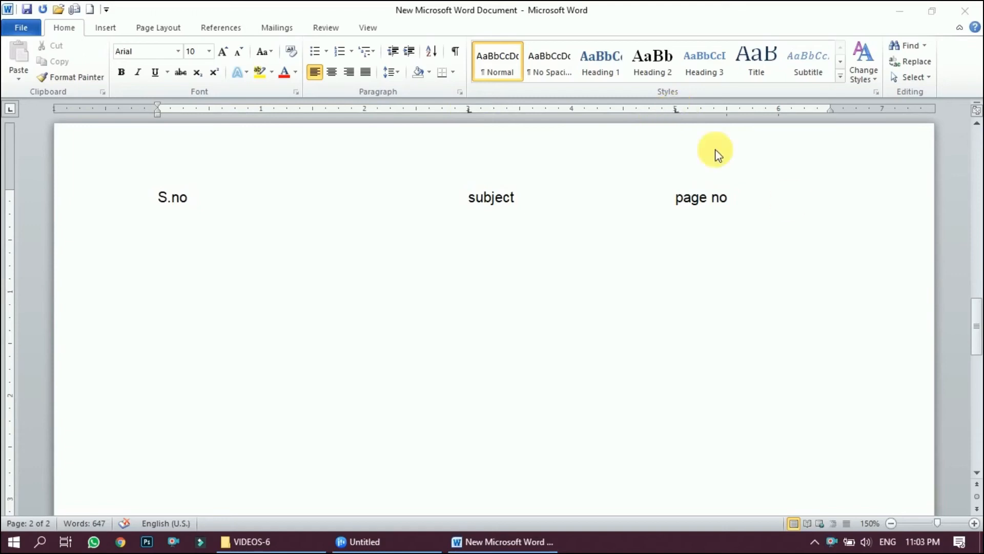
# Give the 3-inch tab stop of the S.no, subject and page no row a dotted leader
pyautogui.click(740, 197)
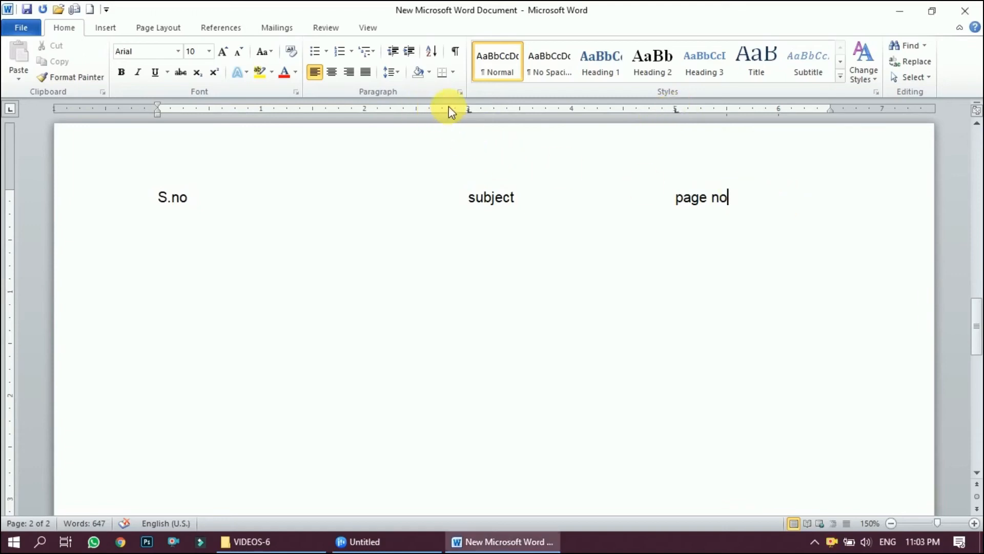
pyautogui.click(460, 92)
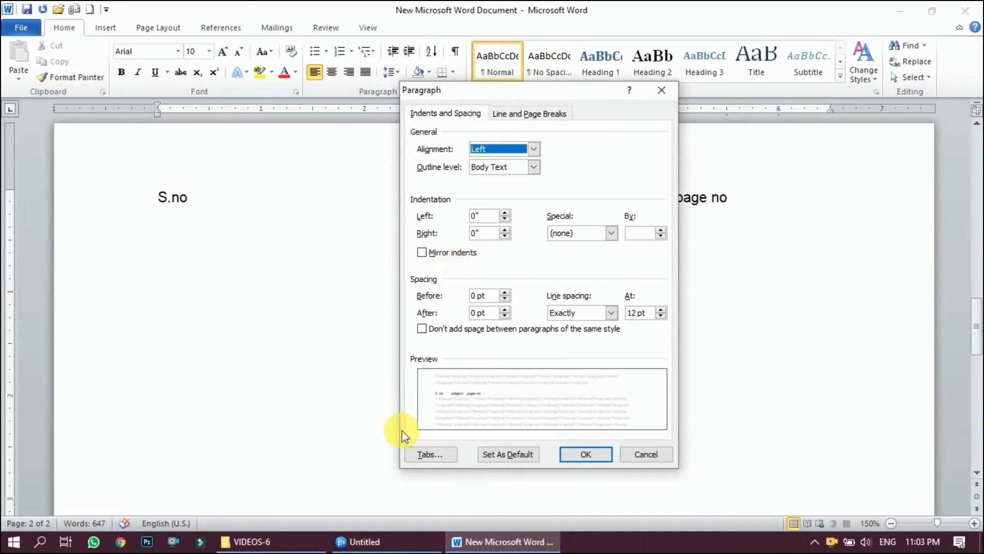
pyautogui.click(431, 455)
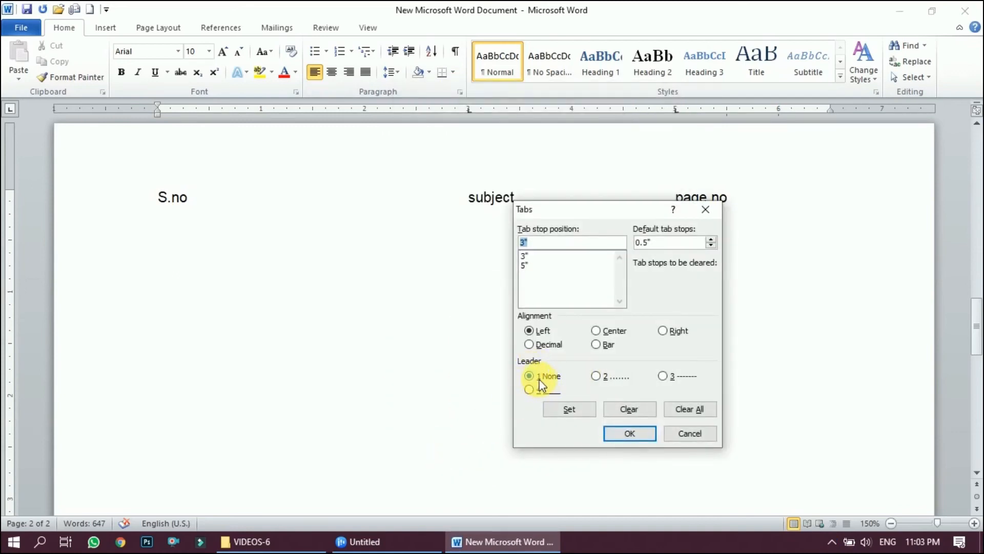
pyautogui.click(595, 376)
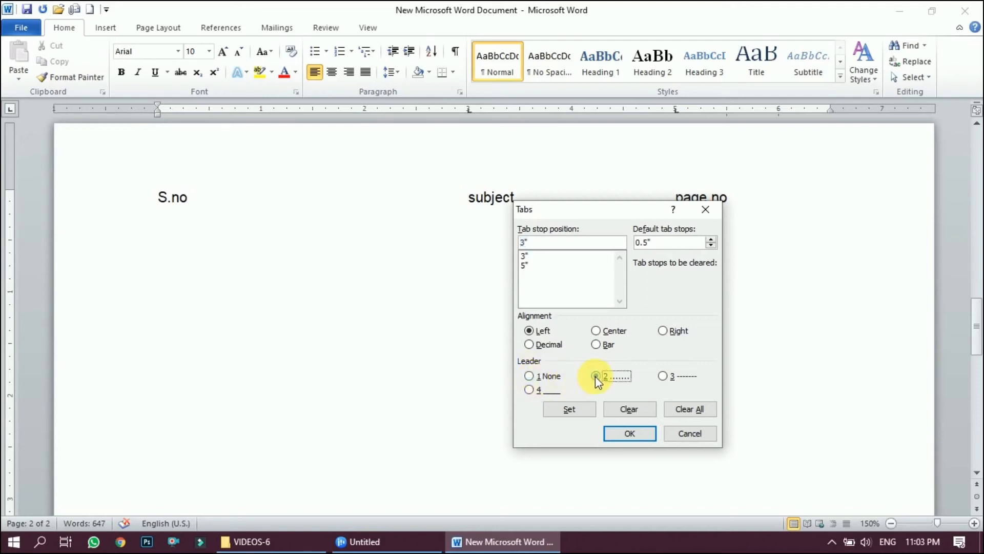
pyautogui.click(569, 409)
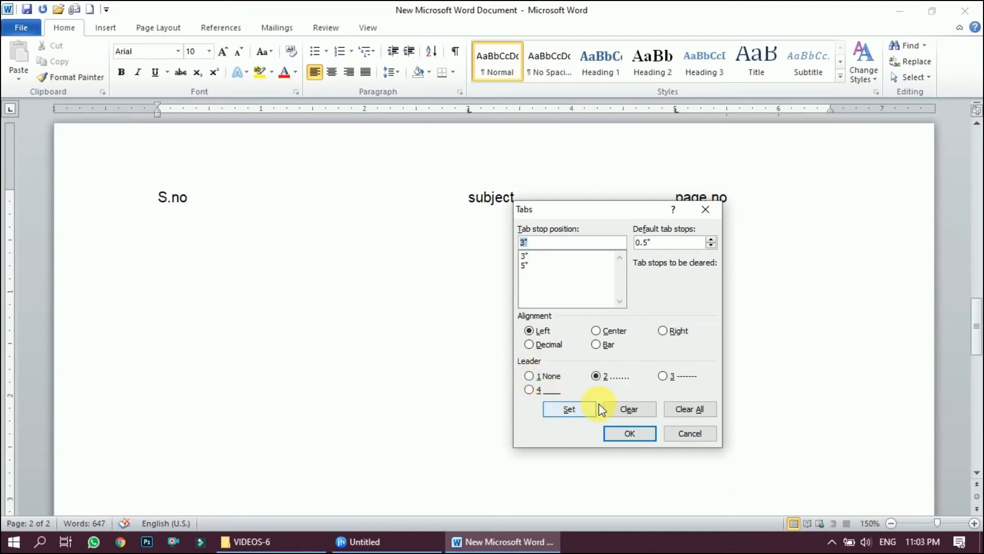
pyautogui.click(631, 433)
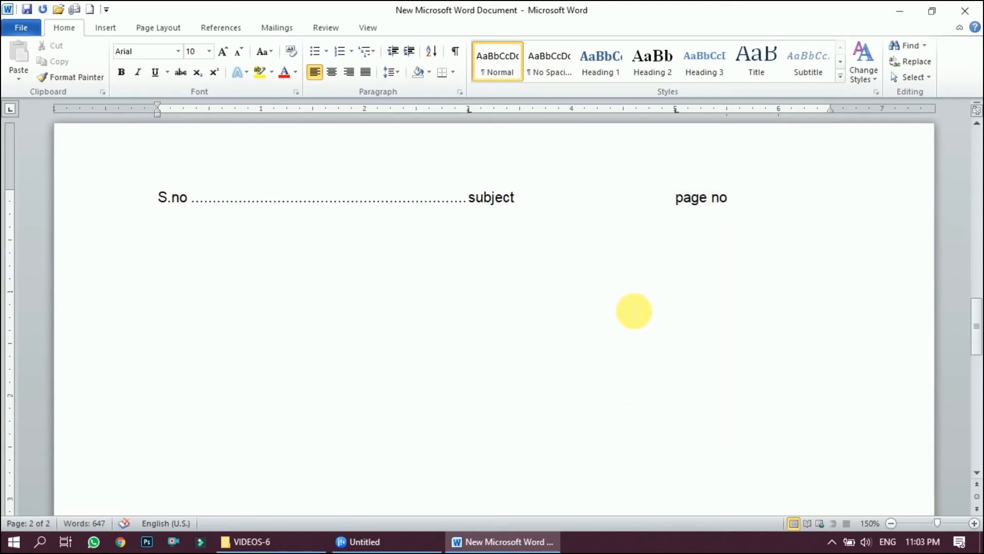
# Add an entry below the headings with serial number 1, subject english and pages 1-10
pyautogui.press('Return')
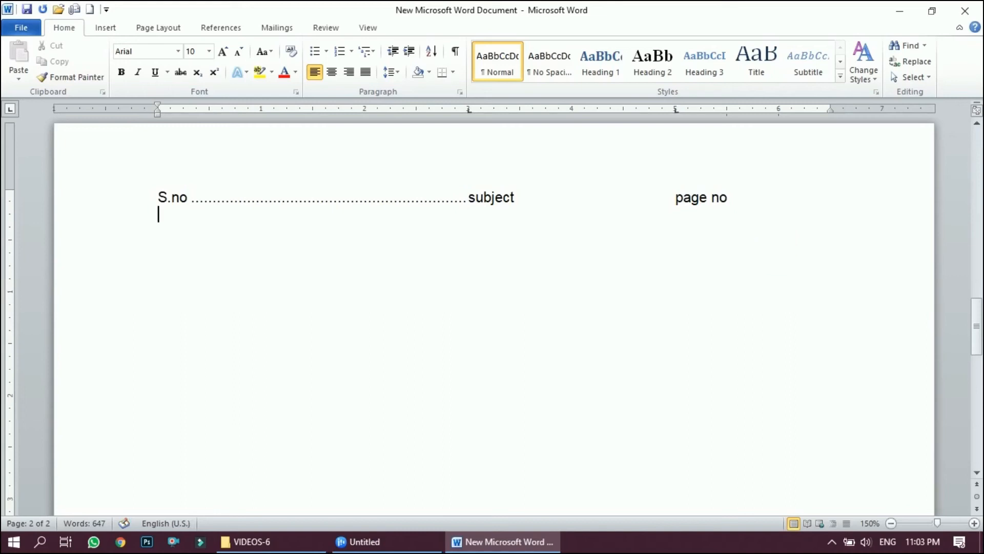
pyautogui.write('1')
pyautogui.press('Tab')
pyautogui.write('english')
pyautogui.press('Tab')
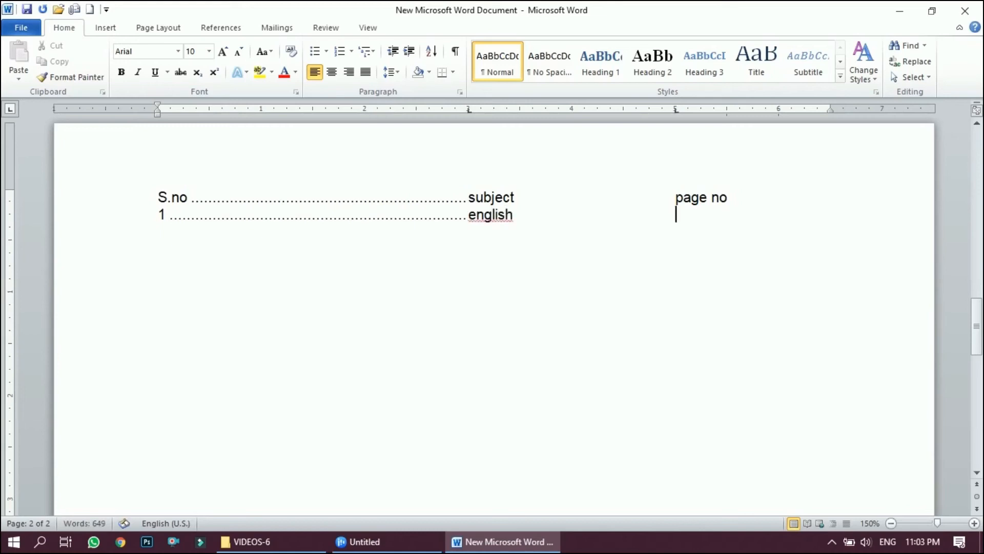
pyautogui.write('1-10')
# Add a second entry with serial number 2, subject hindi and pages 11-20
pyautogui.press('Return')
pyautogui.write('2')
pyautogui.press('Tab')
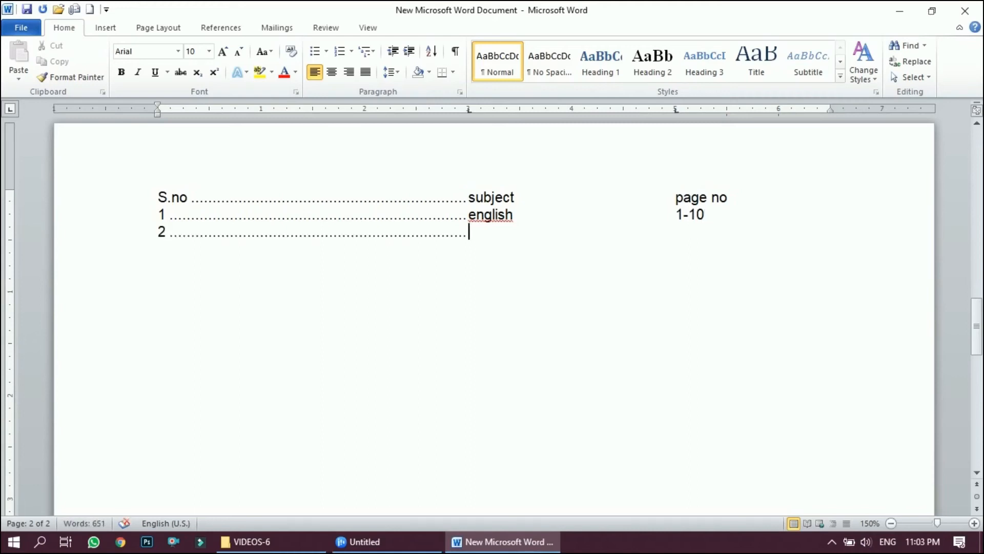
pyautogui.write('hindi')
pyautogui.press('Tab')
pyautogui.write('11-20')
# Add a third entry with serial number 3 and subject science, and advance to the page number column
pyautogui.press('Return')
pyautogui.write('3')
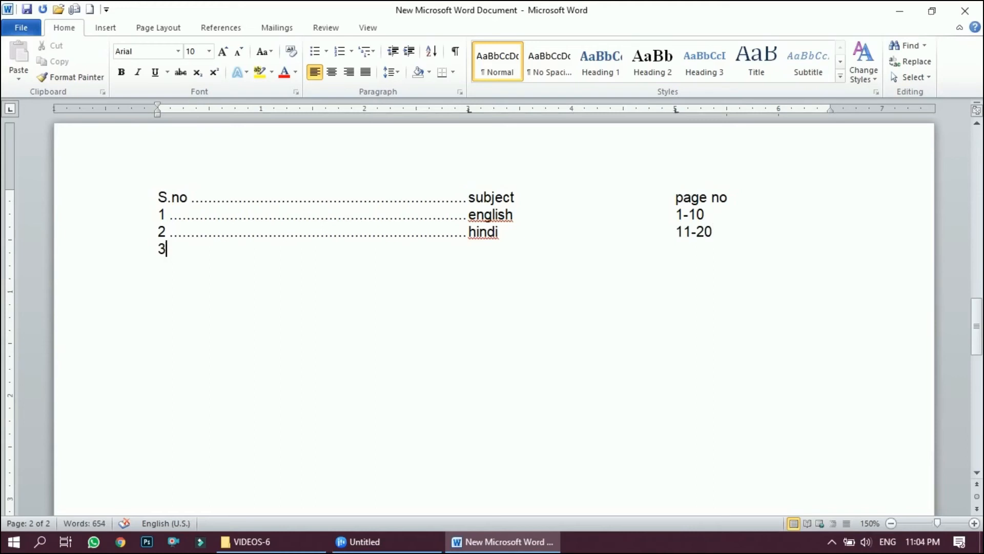
pyautogui.press('Tab')
pyautogui.write('science')
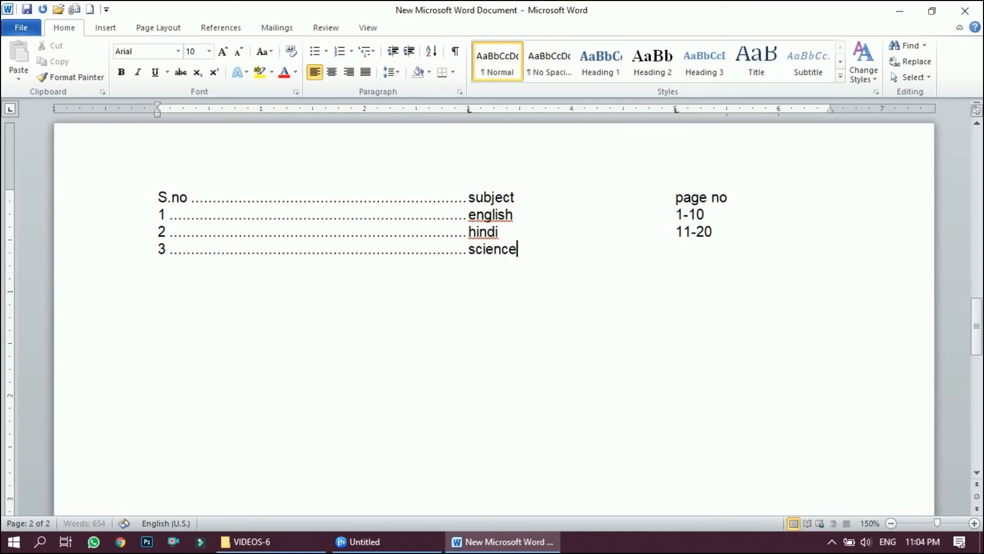
pyautogui.press('Tab')
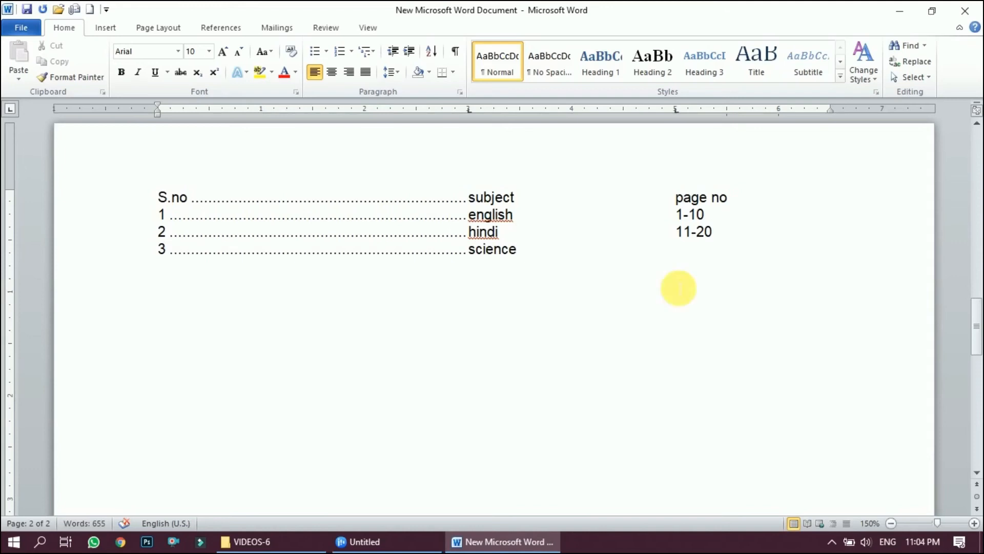
# Examine the line spacing options and preview added space before the essay paragraph beginning "Children should learn respect"
pyautogui.scroll(10, 678, 288)
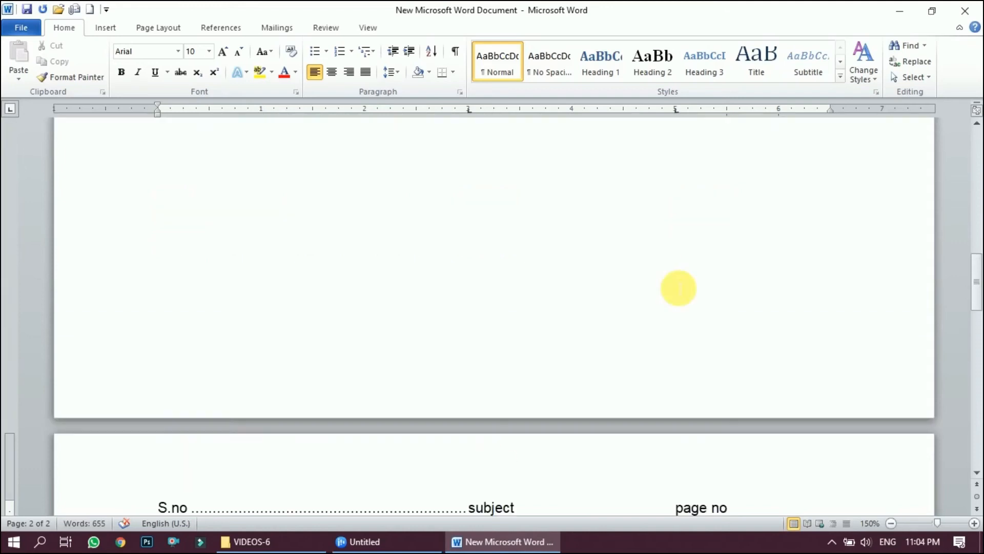
pyautogui.click(447, 200)
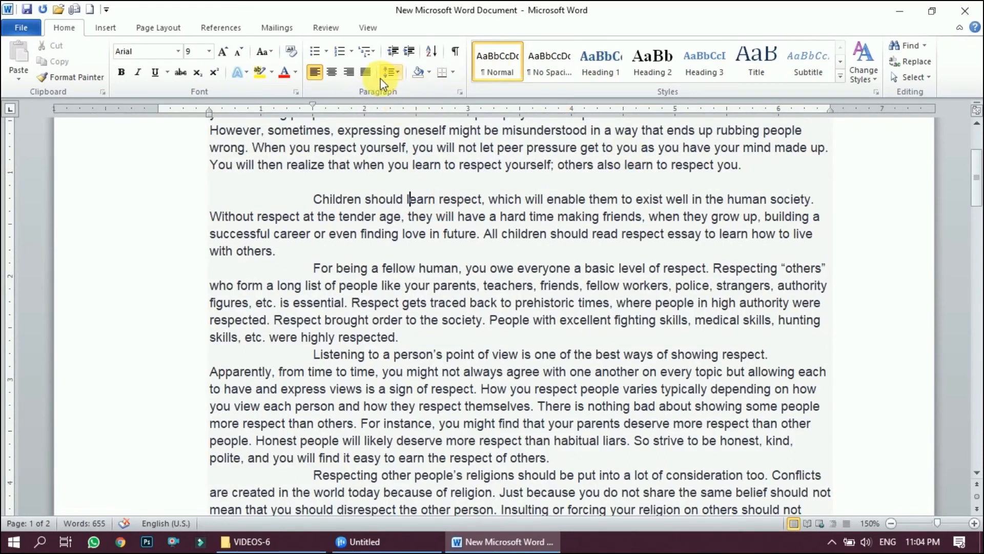
pyautogui.click(399, 76)
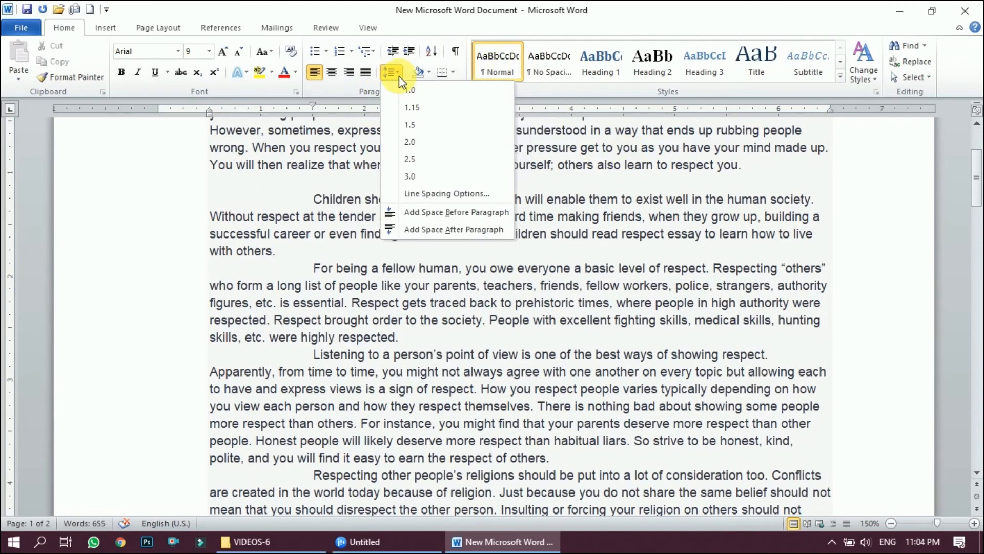
pyautogui.click(399, 76)
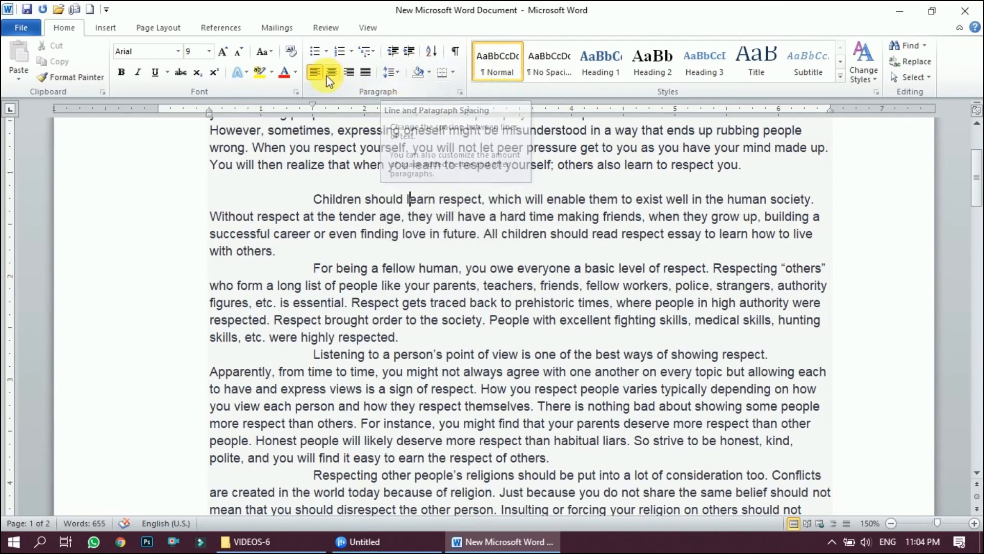
pyautogui.click(399, 77)
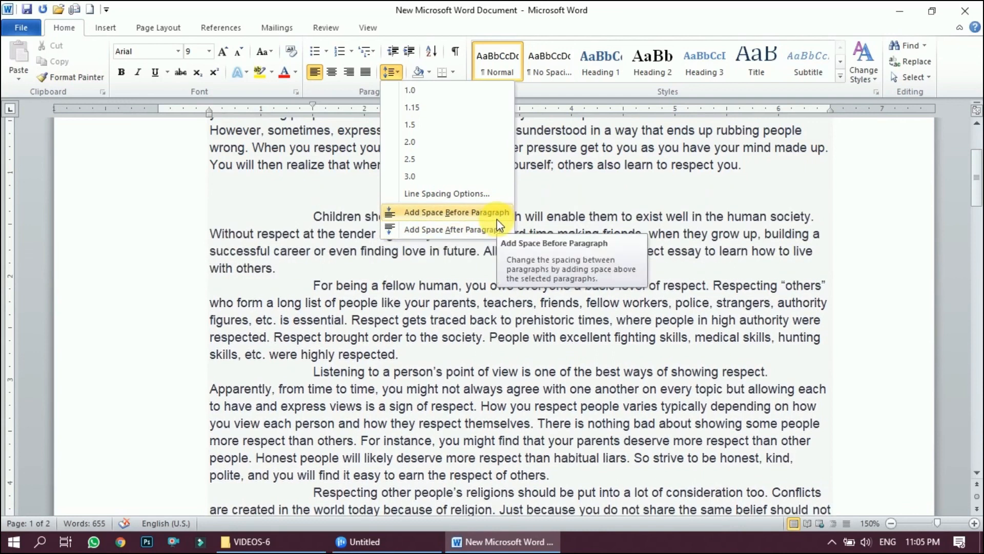
pyautogui.click(567, 205)
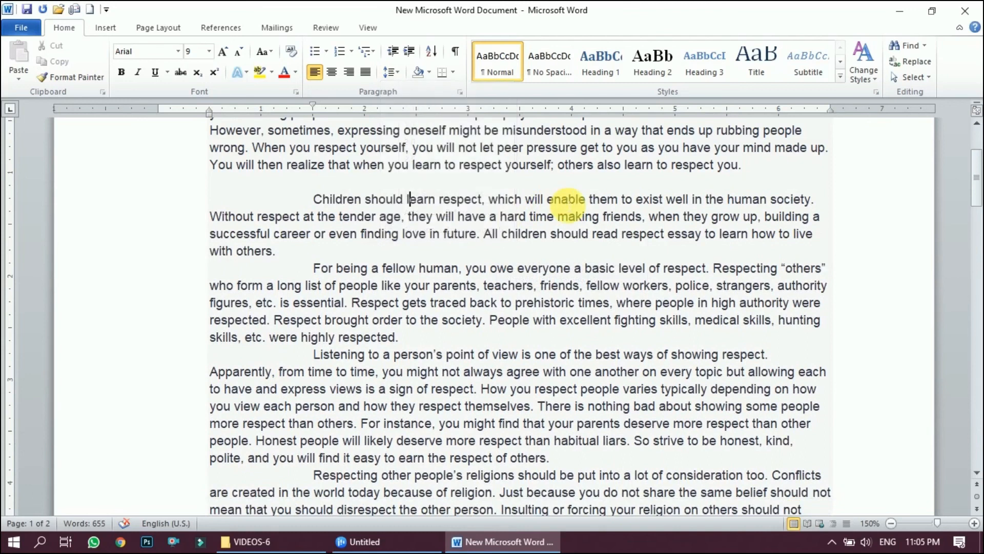
# Set the line spacing of the entire document to 3.0 and look over the result
pyautogui.hotkey('ctrl', 'a')
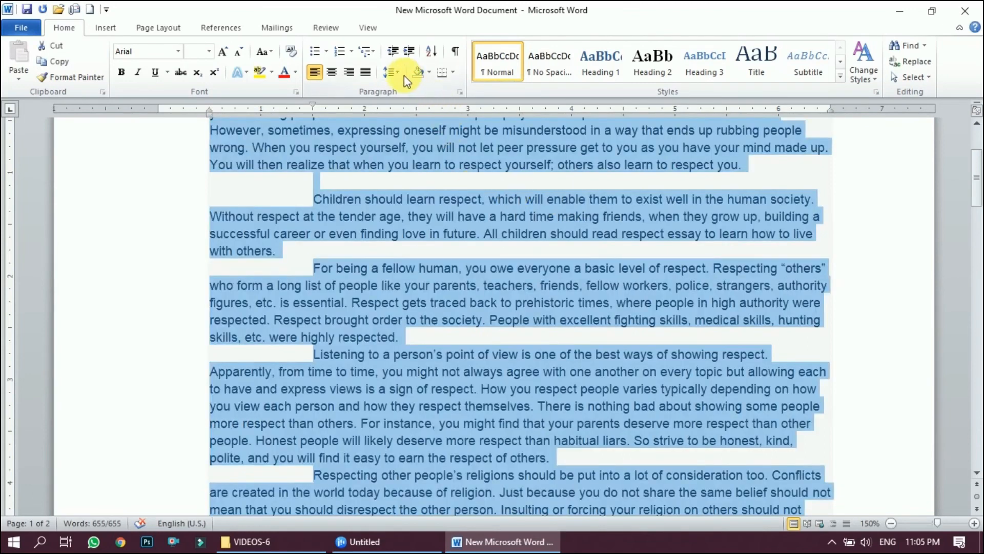
pyautogui.click(397, 75)
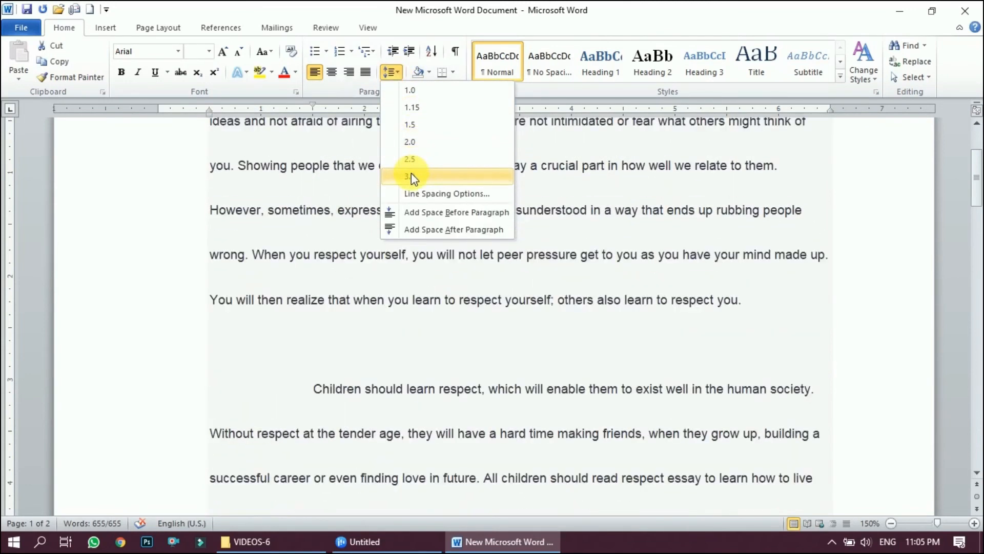
pyautogui.click(411, 177)
pyautogui.click(625, 210)
pyautogui.scroll(3, 651, 232)
pyautogui.scroll(-10, 651, 232)
pyautogui.scroll(1, 651, 233)
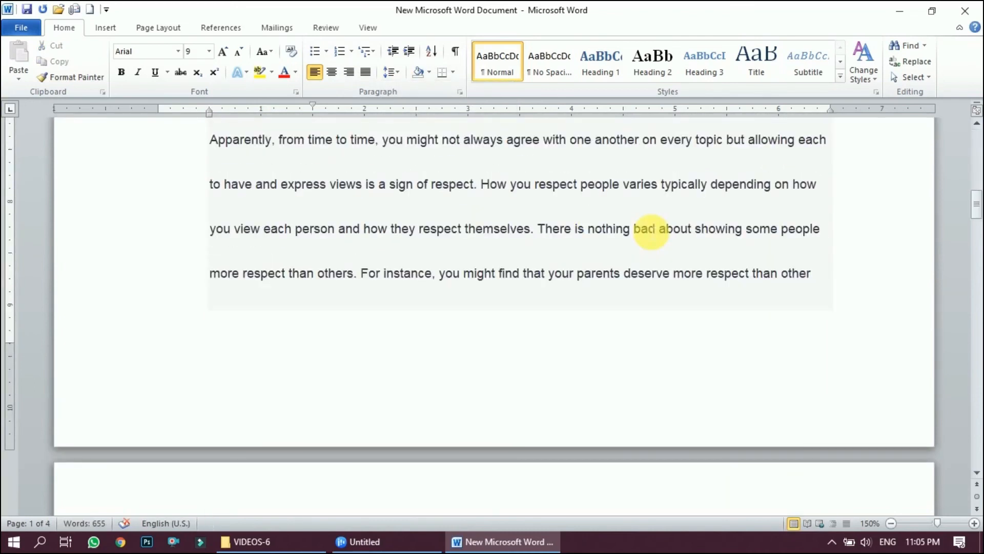
# Set the line spacing of the entire essay to 1.5 and review the paragraphs
pyautogui.hotkey('ctrl', 'a')
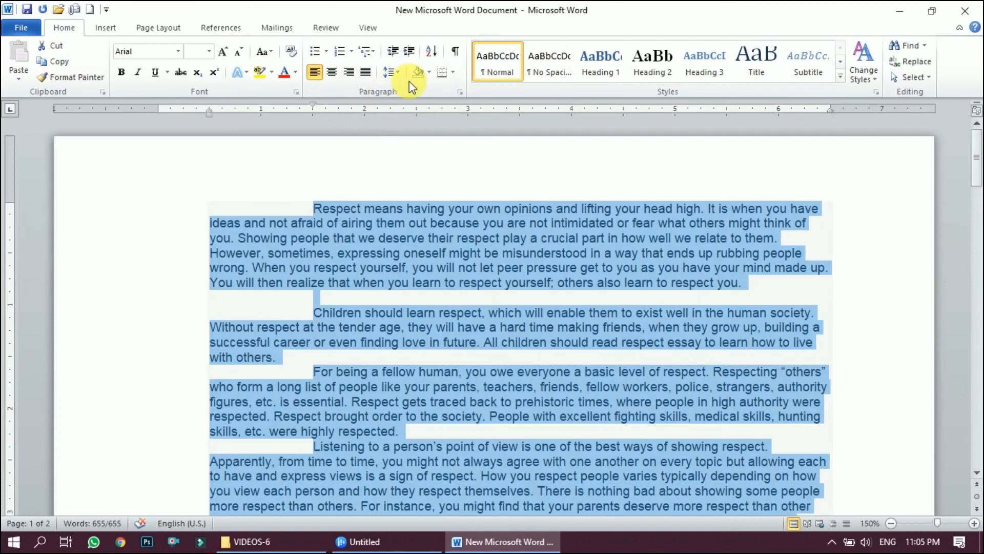
pyautogui.click(396, 76)
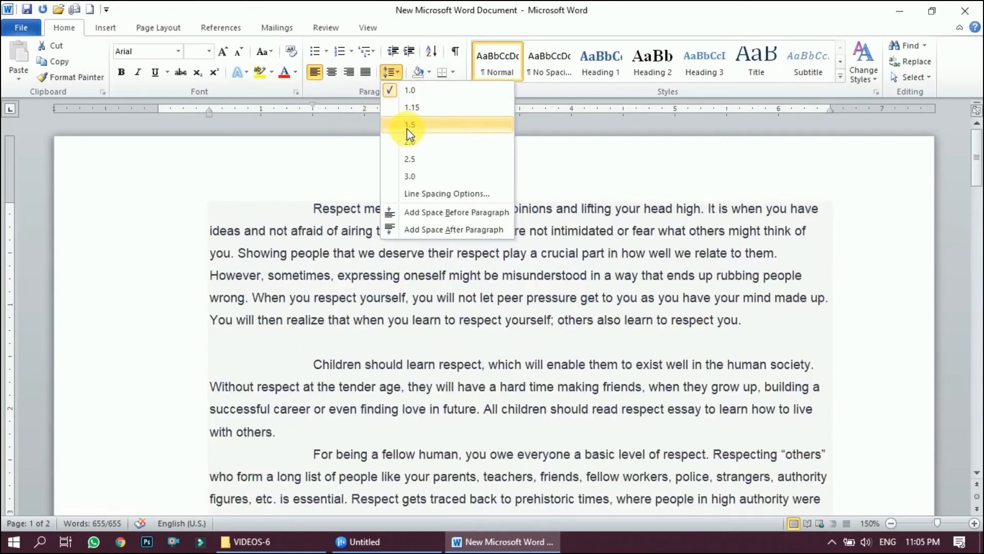
pyautogui.click(409, 126)
pyautogui.click(631, 229)
pyautogui.scroll(-3, 631, 248)
pyautogui.scroll(-2, 632, 248)
pyautogui.scroll(2, 631, 249)
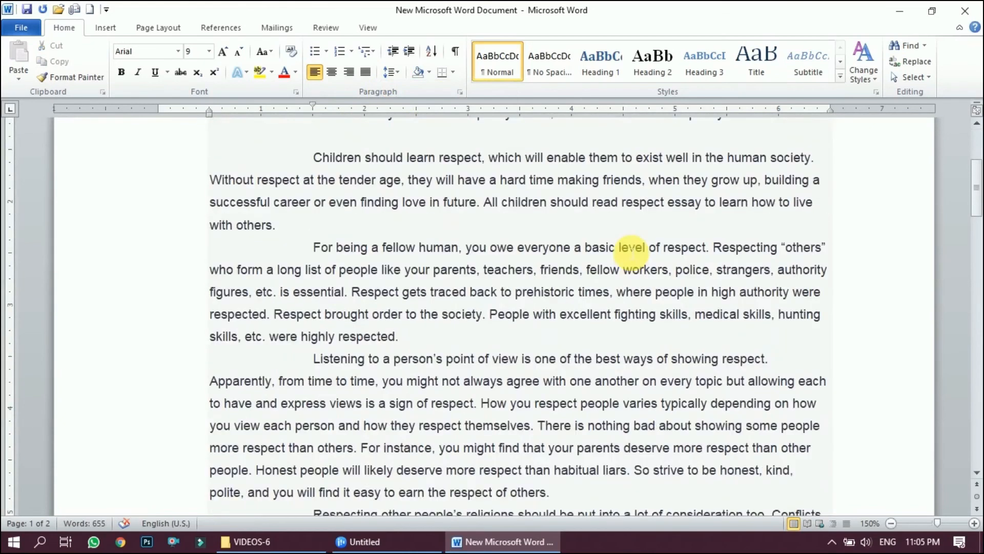
# Add space before every paragraph of the document
pyautogui.hotkey('ctrl', 'a')
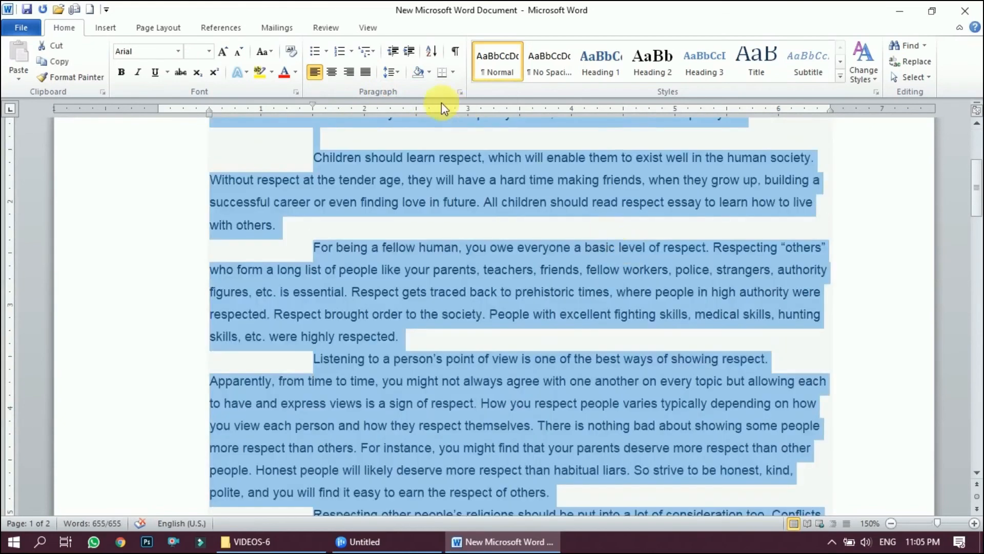
pyautogui.click(391, 73)
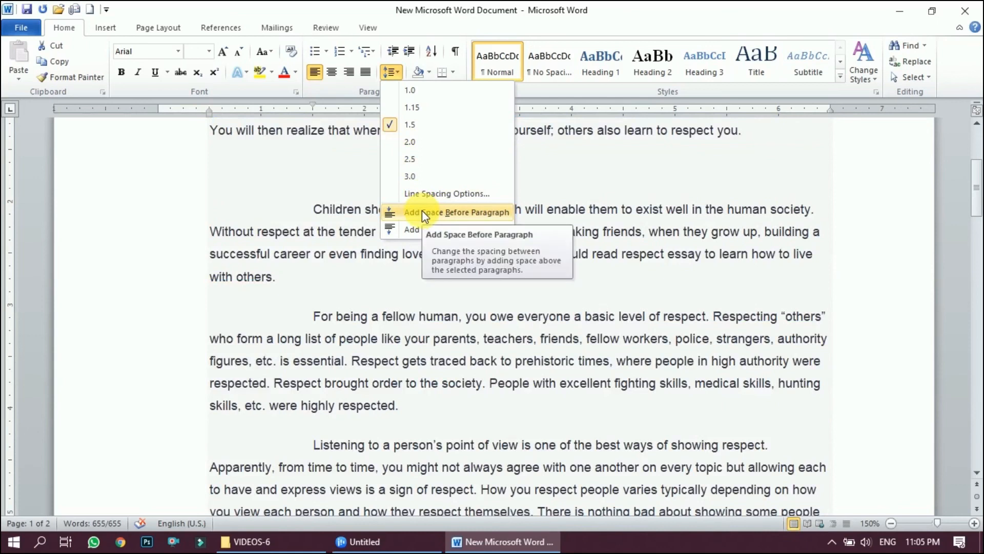
pyautogui.click(422, 211)
pyautogui.click(471, 269)
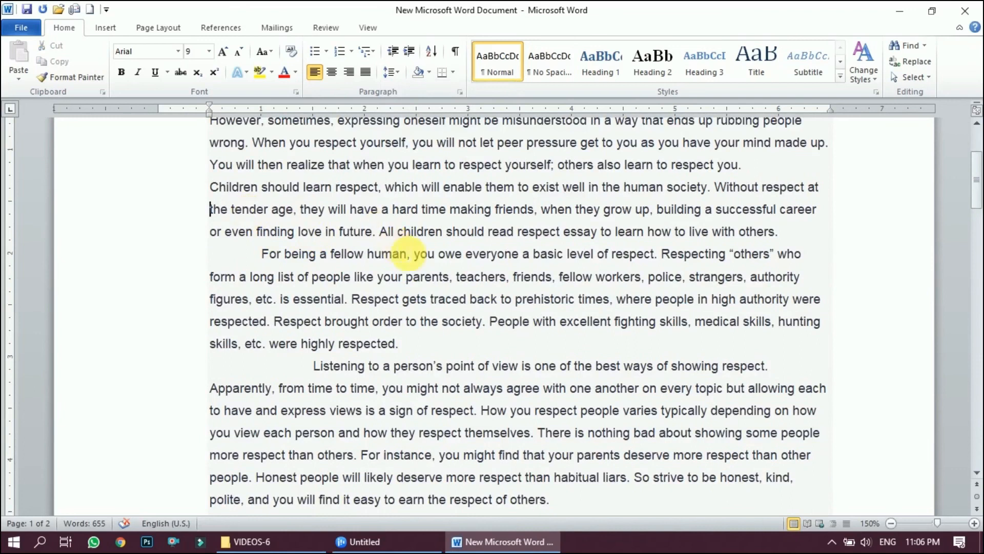
# Add space after every paragraph of the document and review the spacing through the essay
pyautogui.scroll(3, 408, 251)
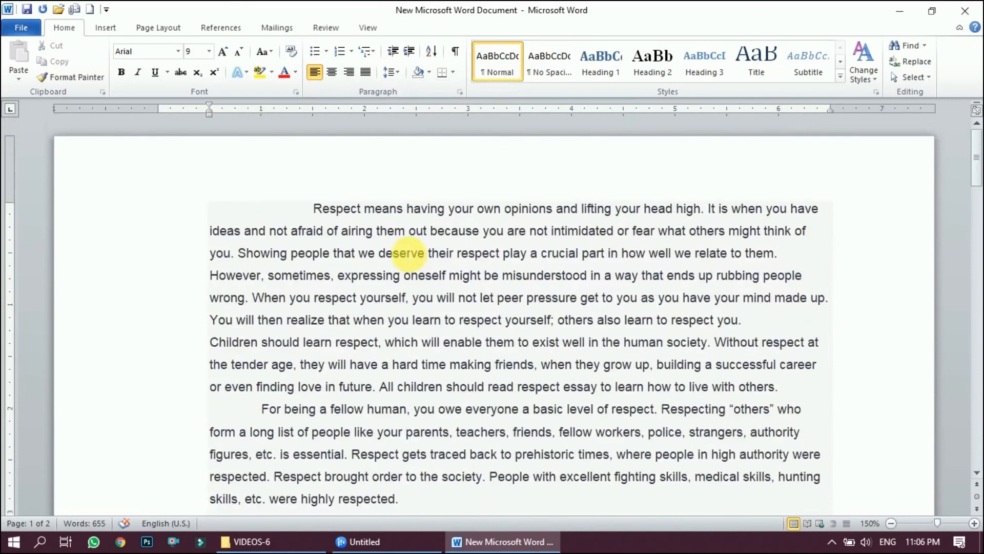
pyautogui.moveTo(314, 209); pyautogui.dragTo(340, 252)
pyautogui.click(345, 253)
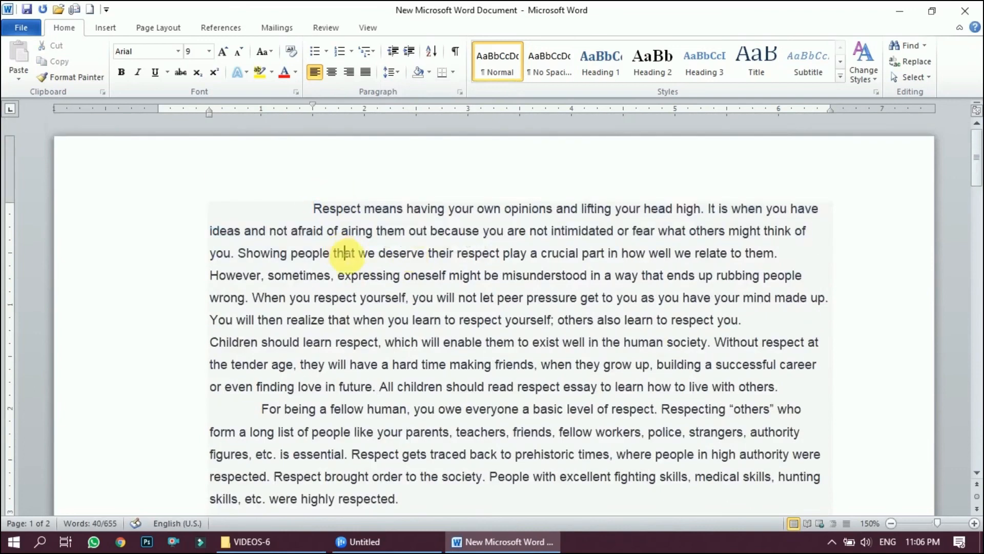
pyautogui.hotkey('ctrl', 'a')
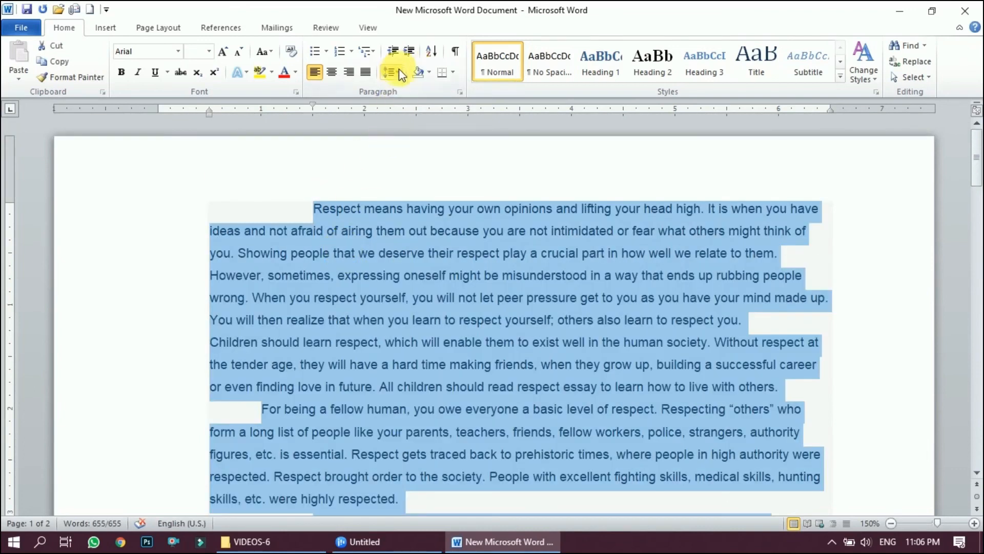
pyautogui.click(399, 71)
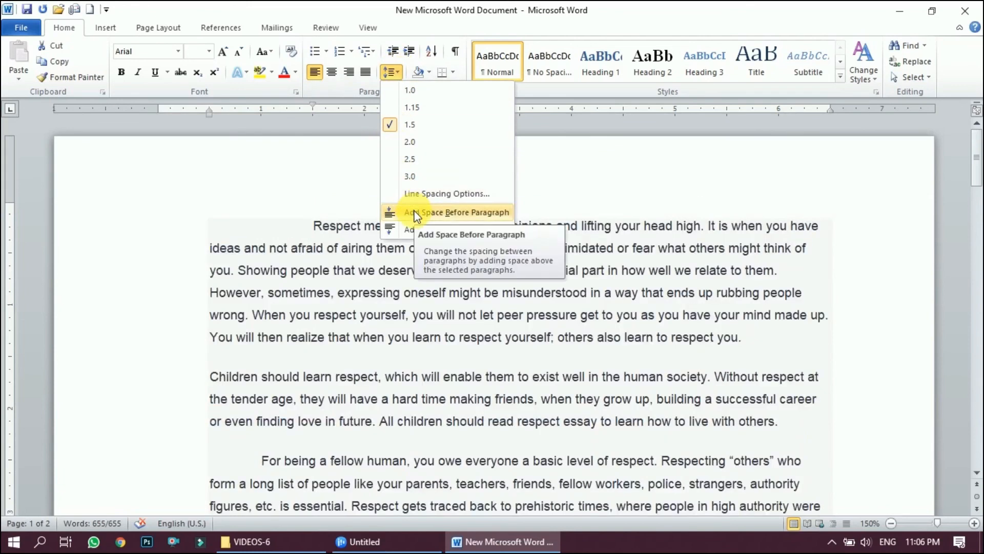
pyautogui.click(416, 229)
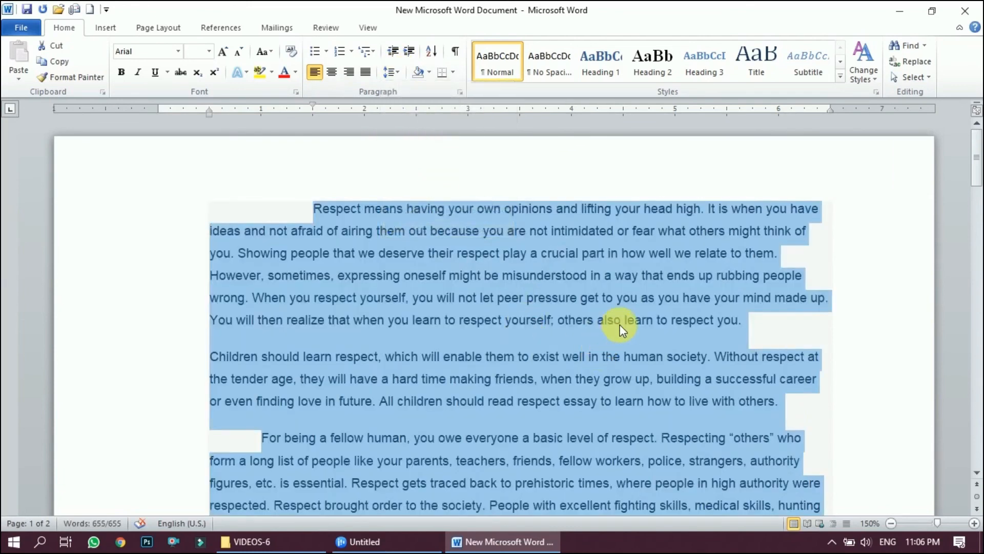
pyautogui.scroll(-6, 620, 324)
pyautogui.scroll(-2, 620, 324)
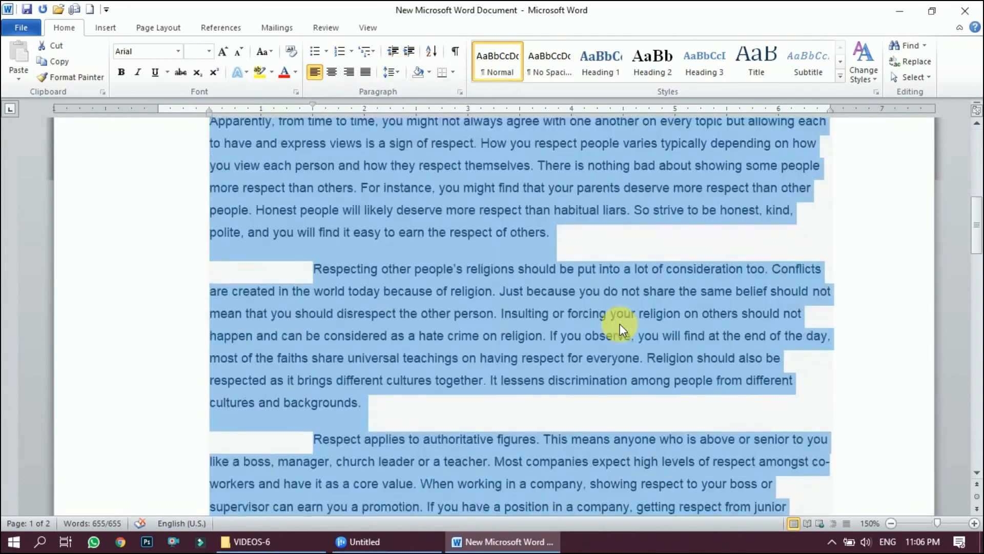
pyautogui.click(620, 324)
pyautogui.scroll(-3, 620, 324)
pyautogui.scroll(12, 628, 329)
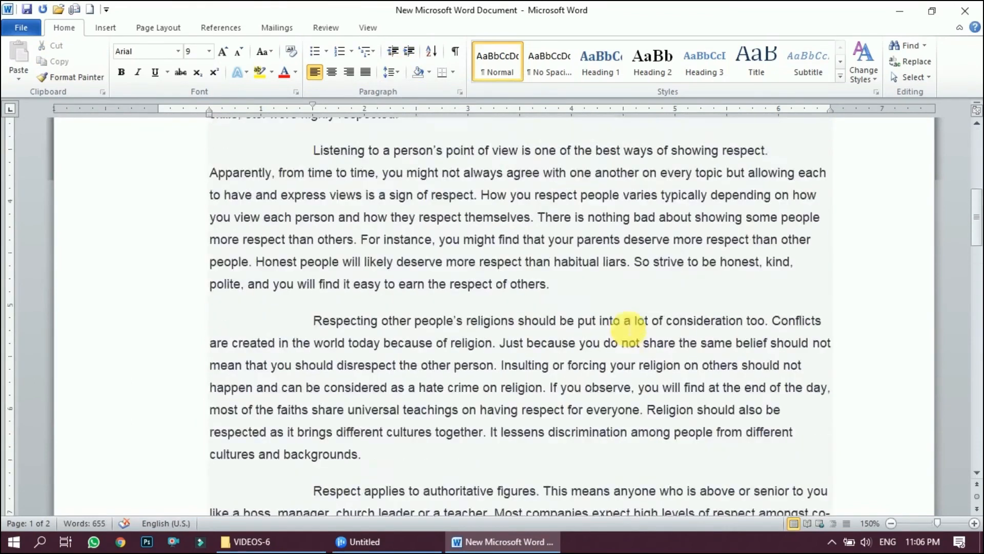